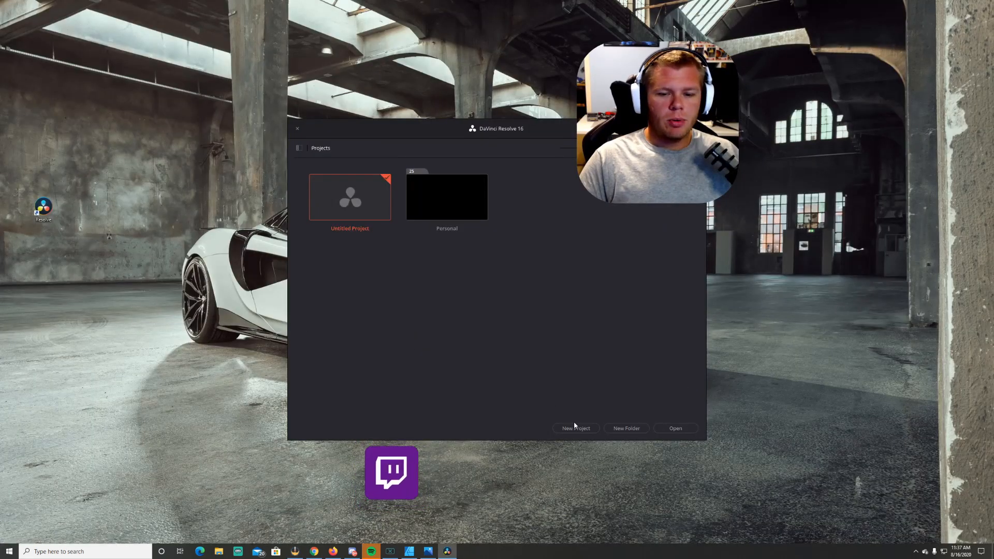
Step: Create a new project named "YouTube Like and Notifi"
click(577, 428)
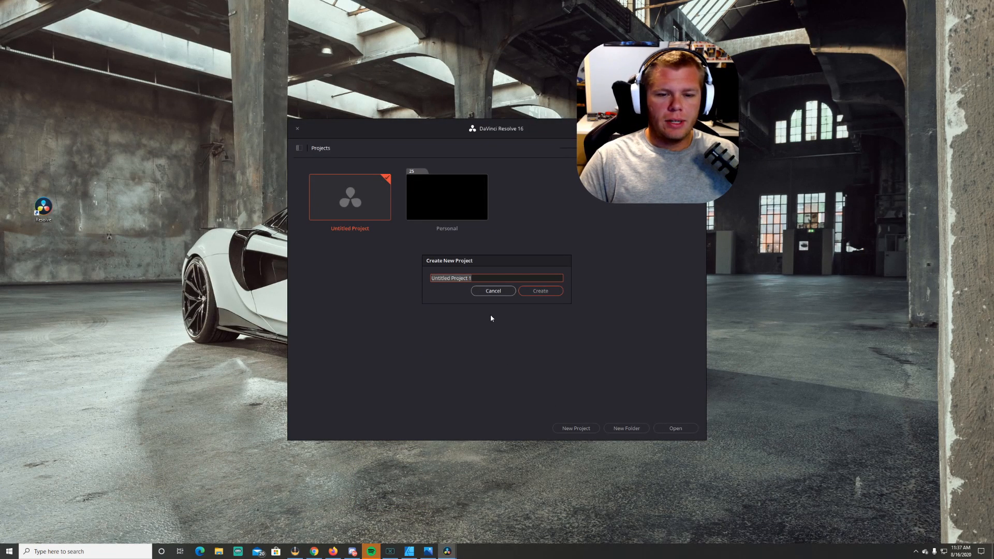
text(YouTubv)
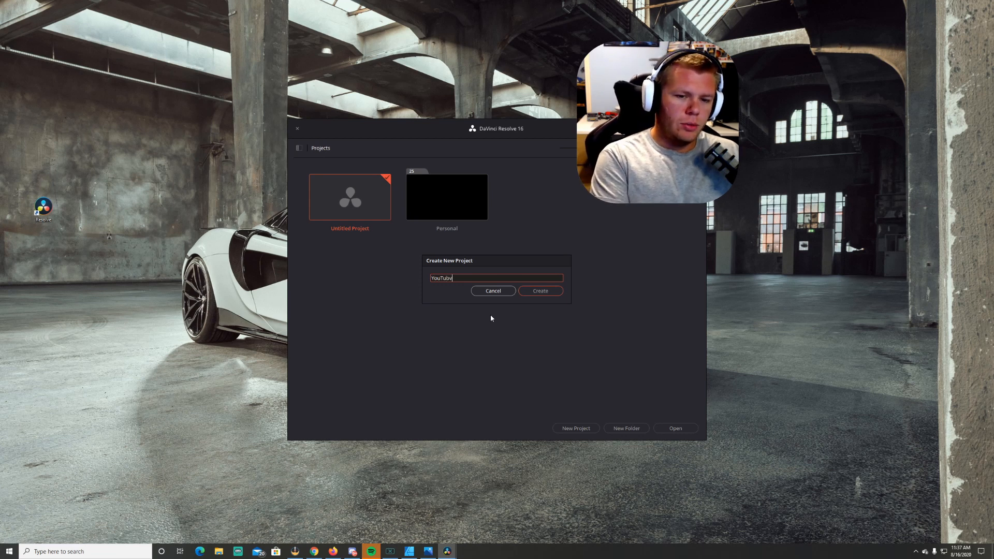
key(BackSpace)
text(e Like )
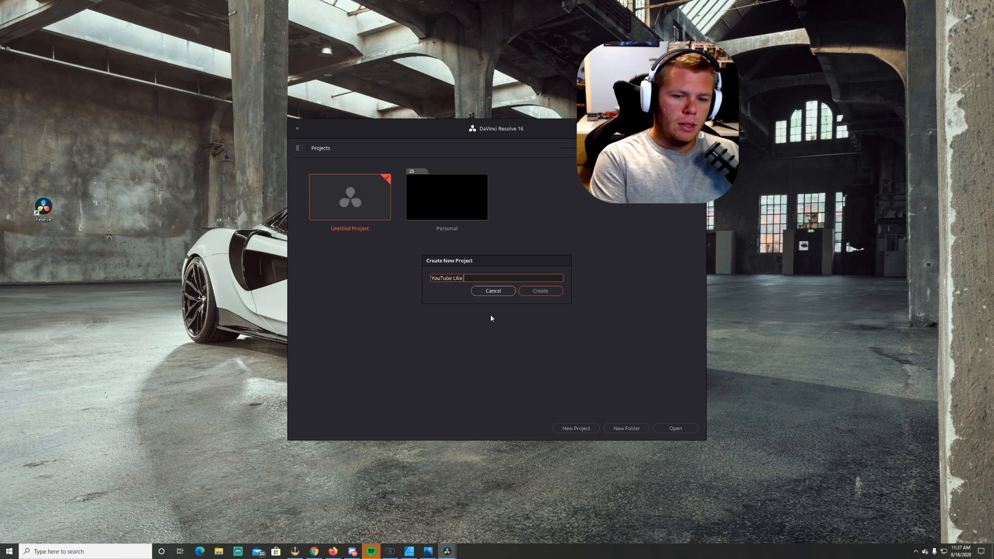
text(and Notifi)
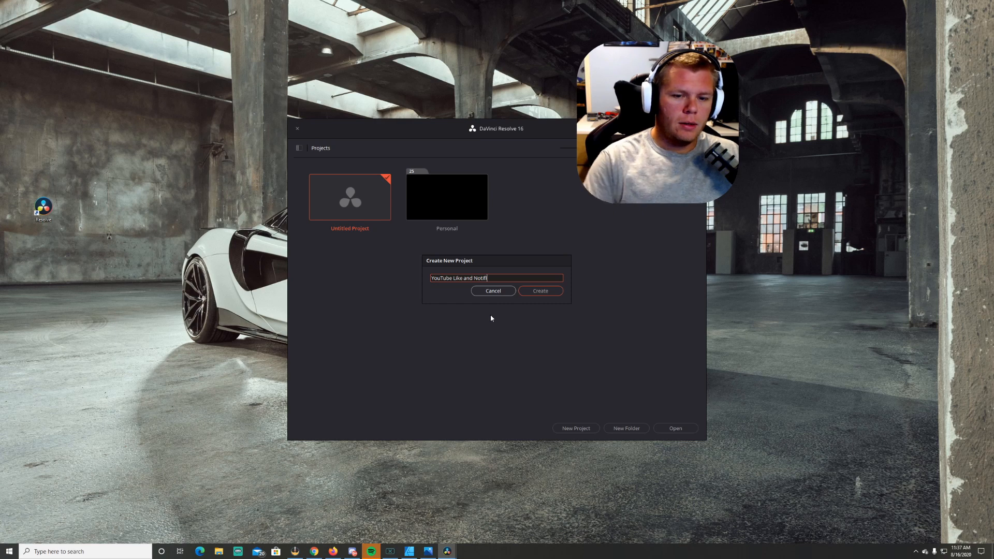
click(534, 291)
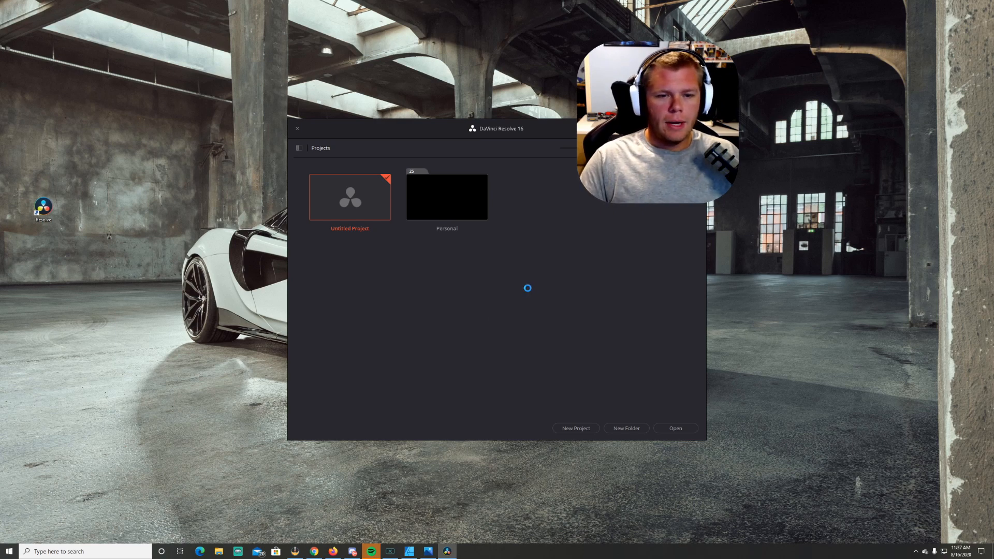
Step: Set the project's timeline frame rate and playback frame rate to 30 frames per second and save the project settings
click(979, 536)
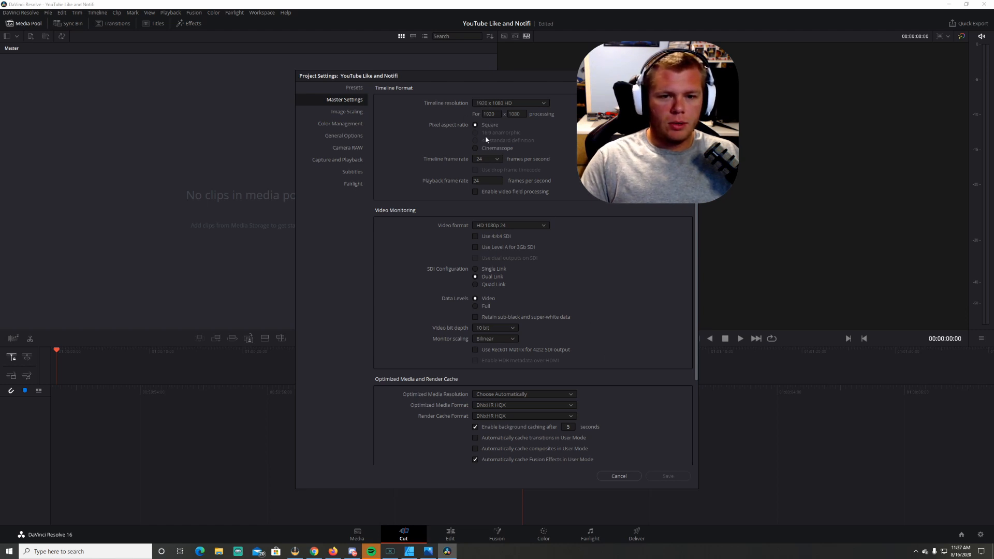
click(487, 159)
click(487, 213)
click(489, 183)
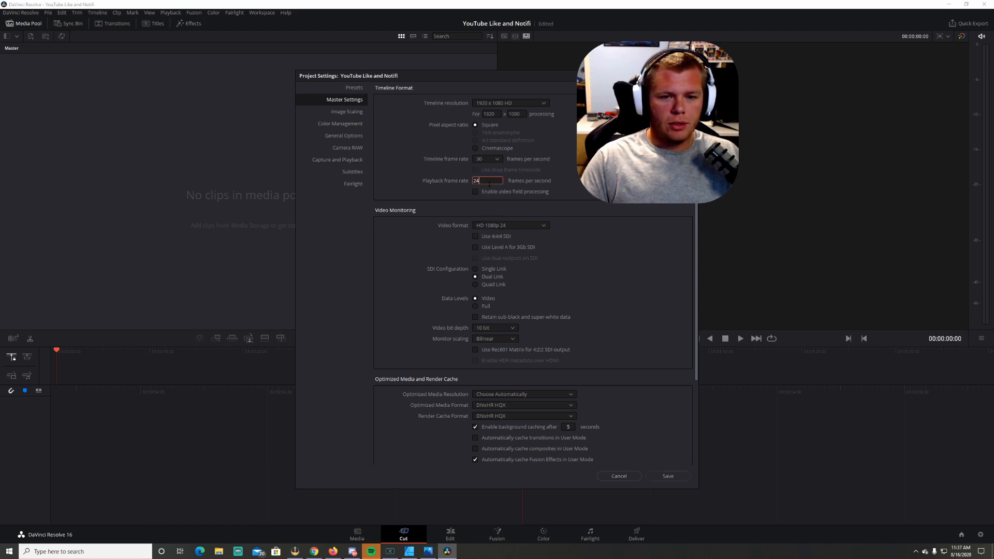
text(30)
key(BackSpace)
key(BackSpace)
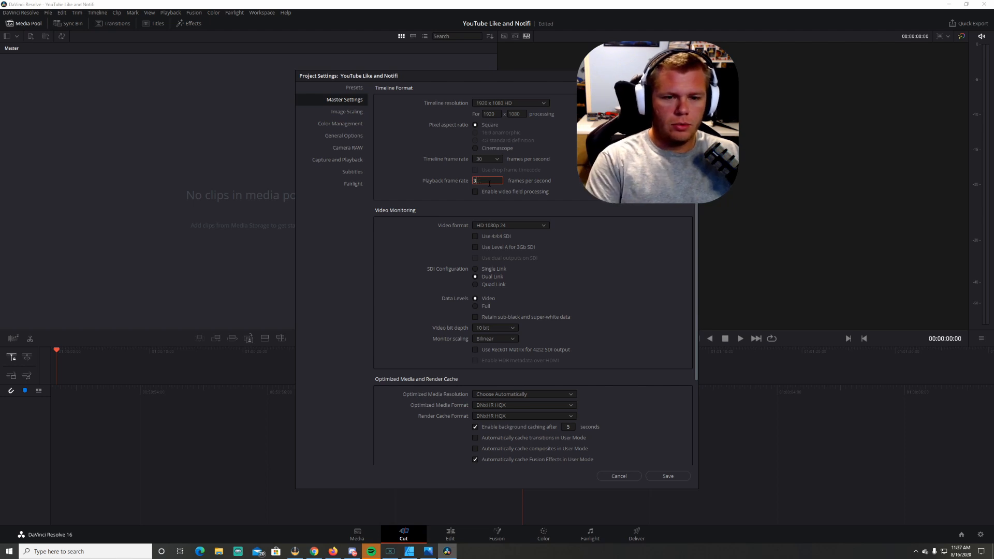
text(0)
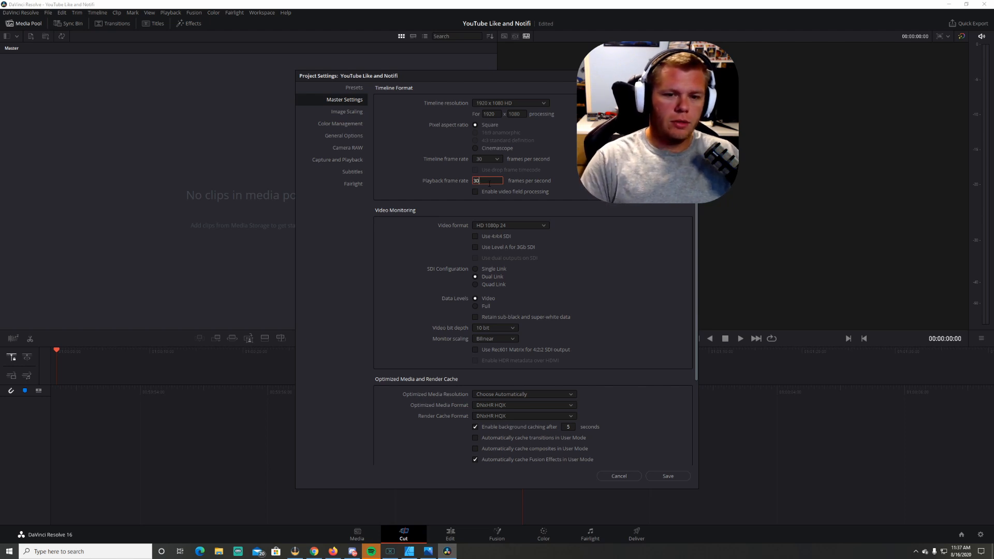
click(668, 476)
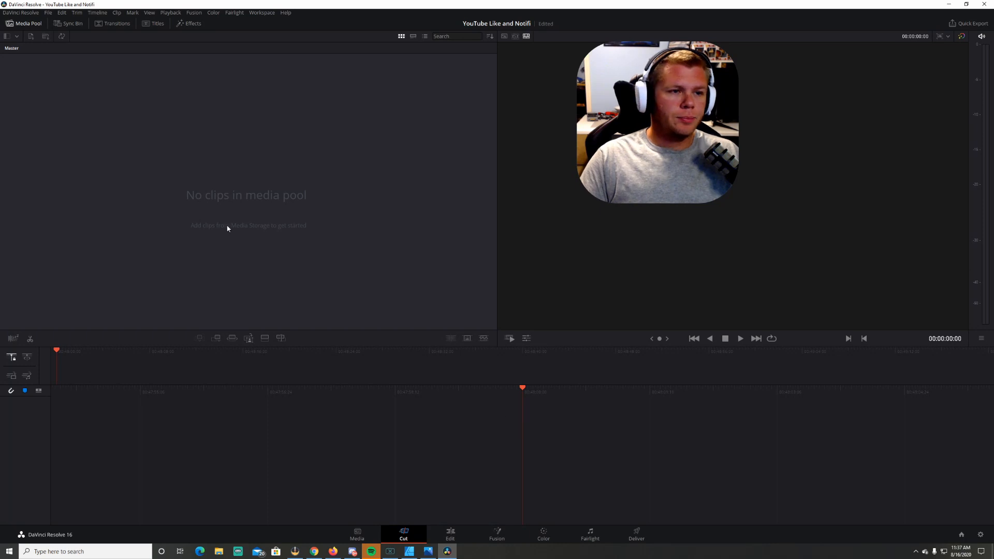
Step: On the Edit page, create a new Fusion composition clip with a duration of 00:00:06:00
click(451, 535)
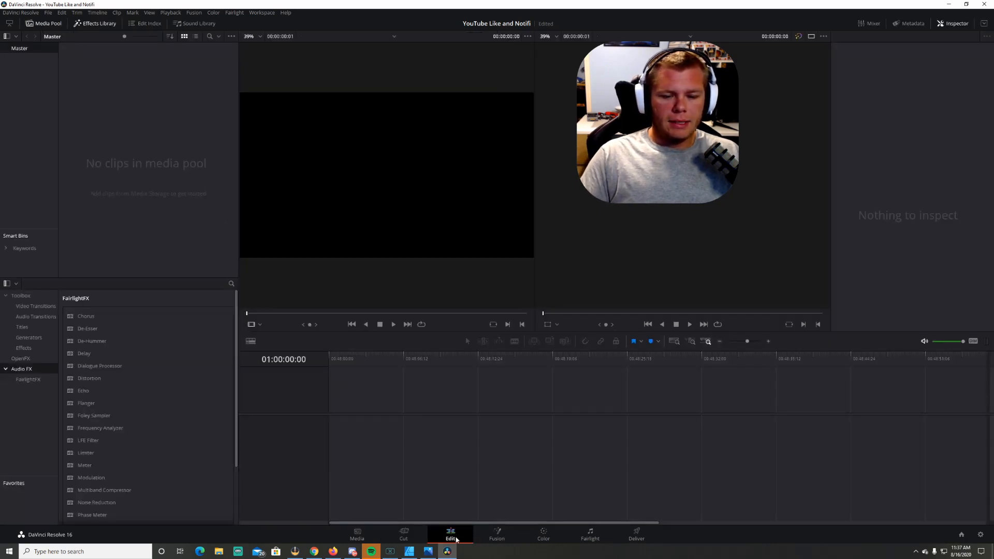
right_click(167, 179)
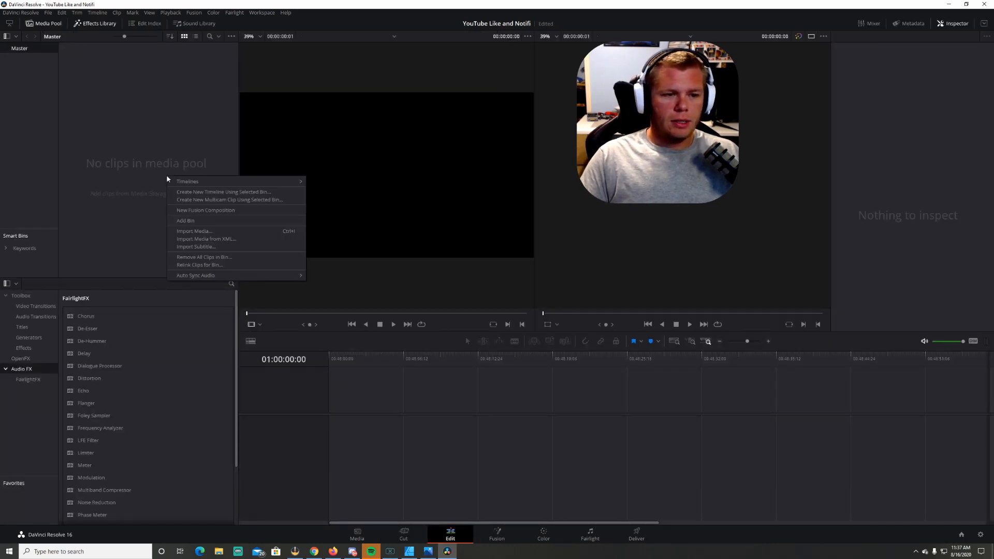
click(210, 212)
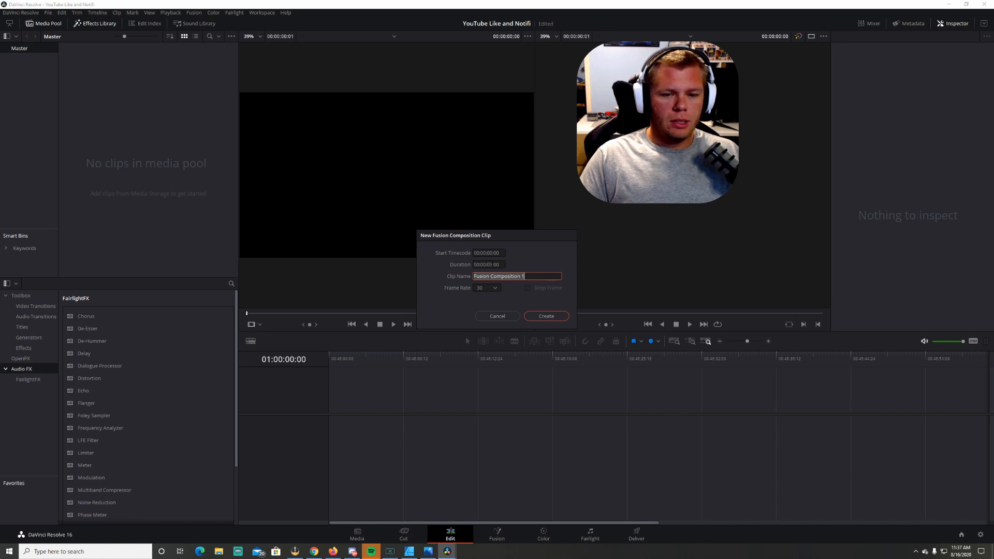
key(shift+Tab)
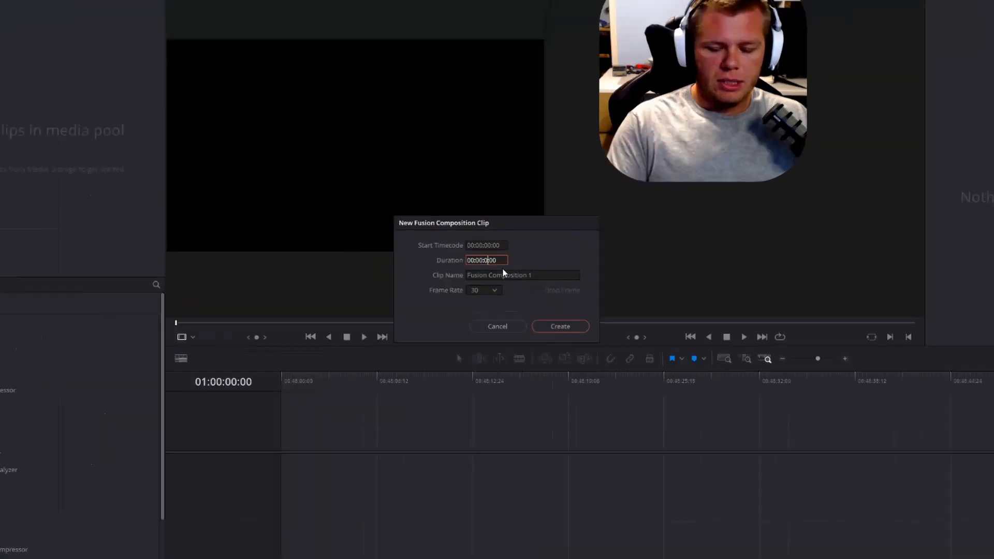
key(BackSpace)
text(6)
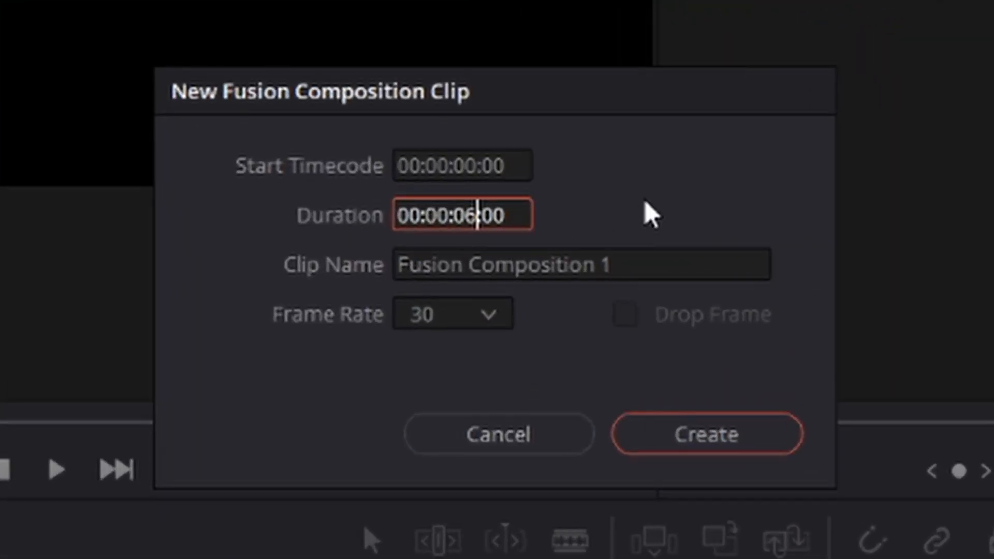
drag(455, 221, 478, 221)
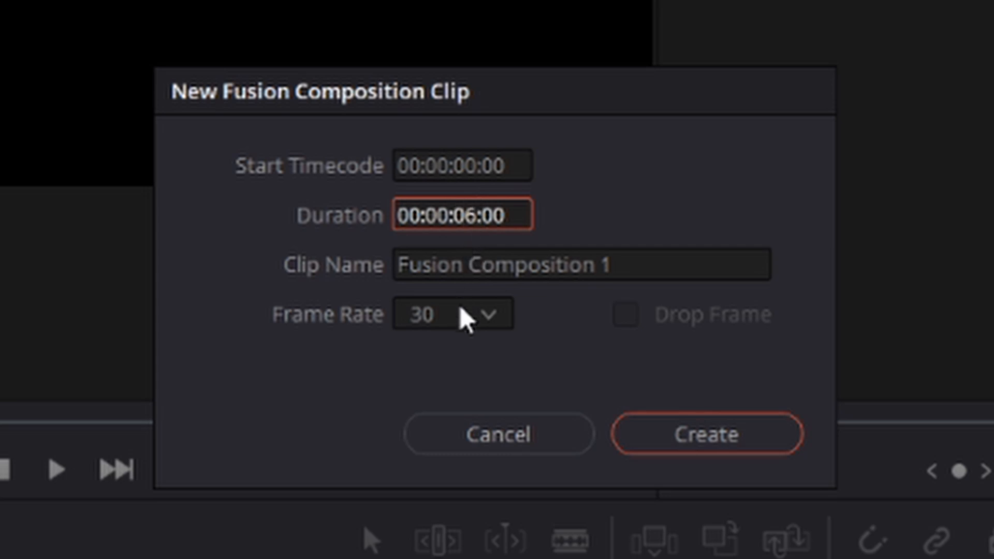
click(722, 451)
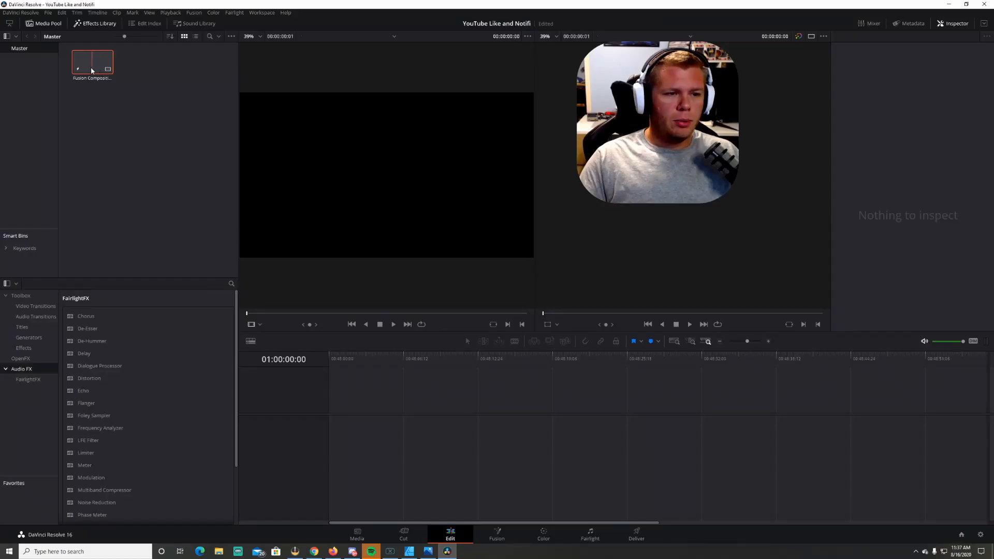
Step: Place the Fusion composition at the start of the timeline and open it on the Fusion page
drag(93, 62, 333, 425)
click(398, 411)
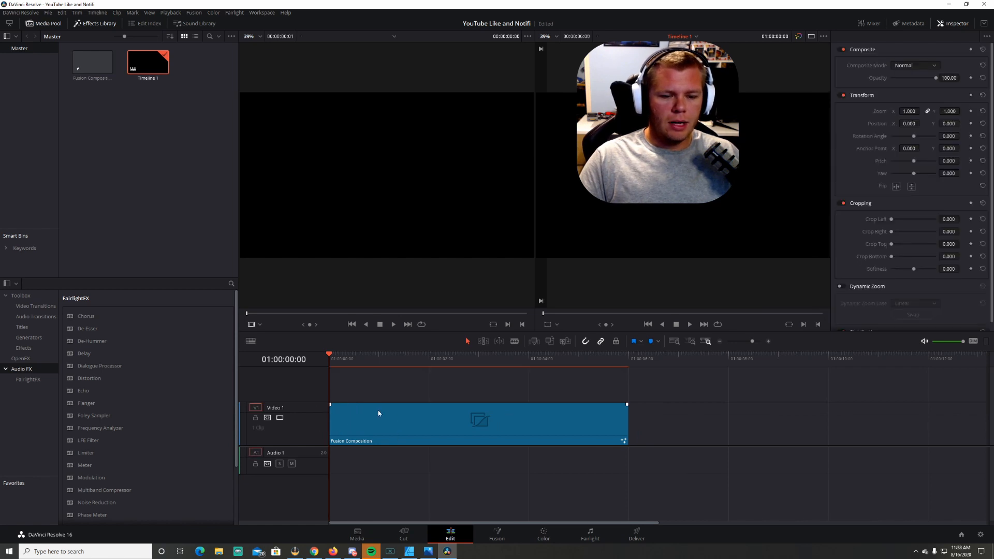
click(500, 540)
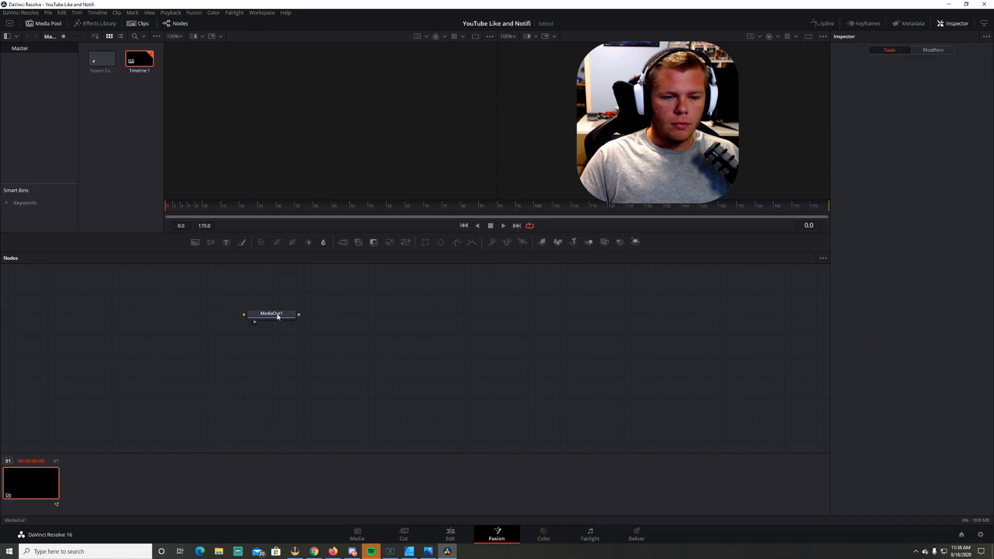
Step: Check the Arrange Tools options for snapping nodes to the grid and move MediaOut1 farther right in the node graph
drag(280, 320, 464, 361)
right_click(356, 324)
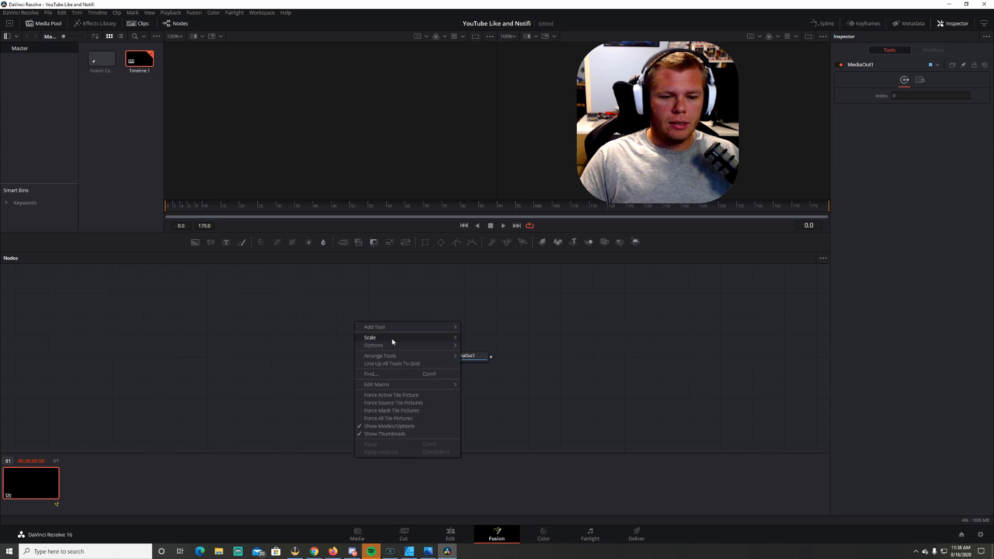
mouse_move(387, 358)
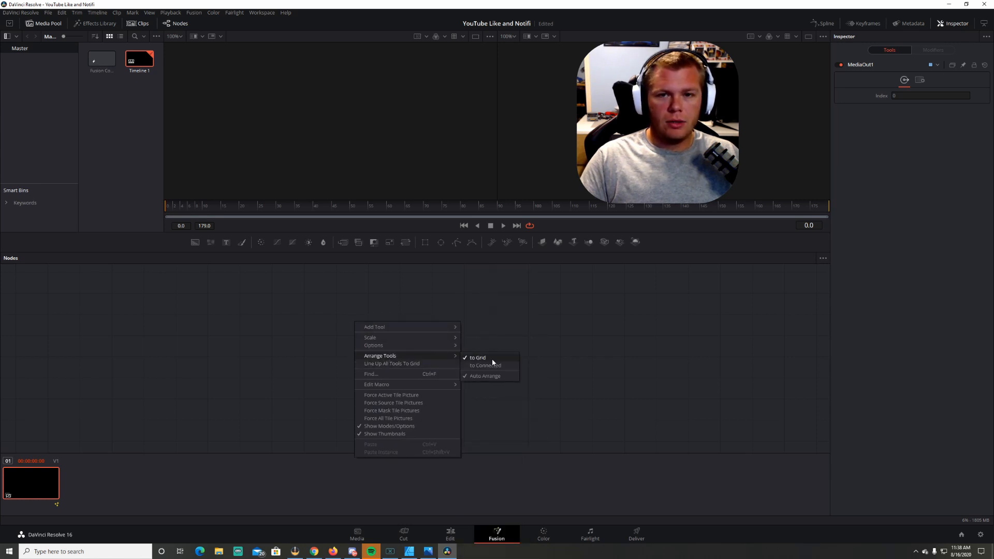
click(498, 317)
drag(463, 360, 581, 361)
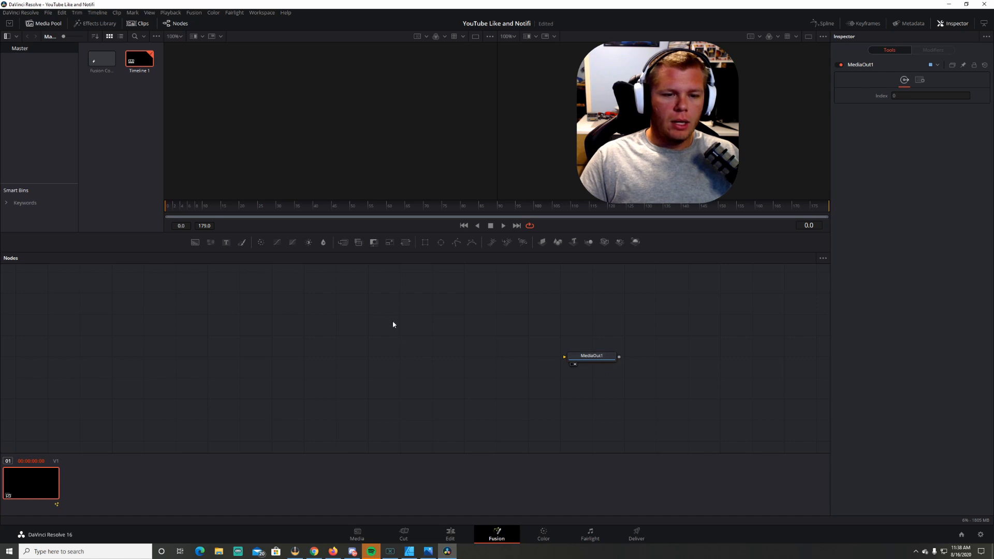
Step: Add a Background node in line with MediaOut1 and display it only in the left viewer
click(195, 242)
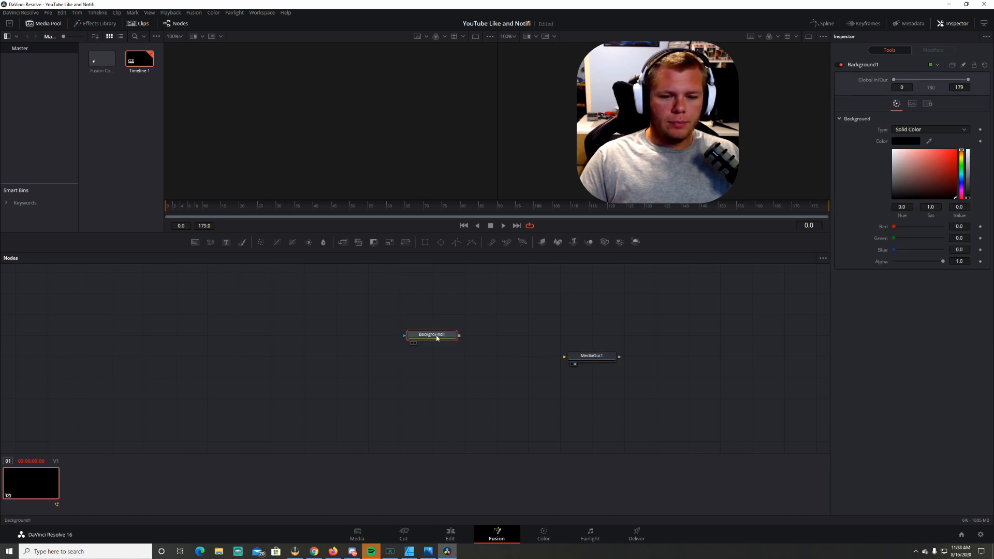
drag(448, 342, 388, 362)
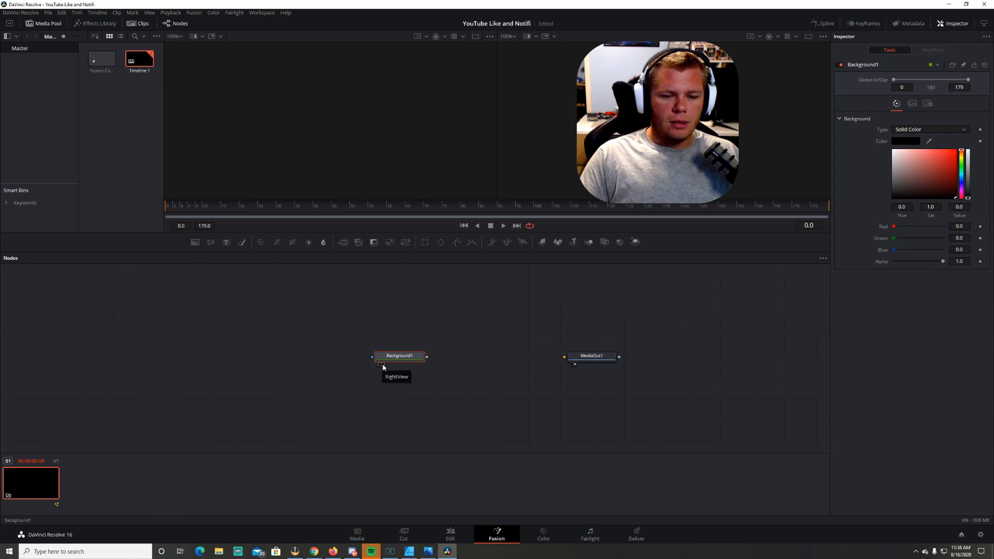
click(382, 365)
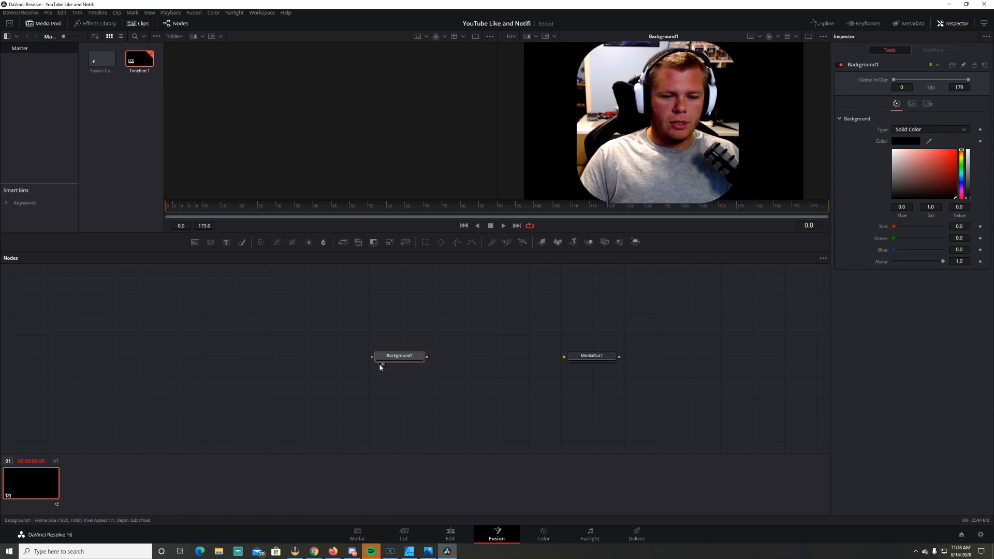
click(380, 365)
click(383, 365)
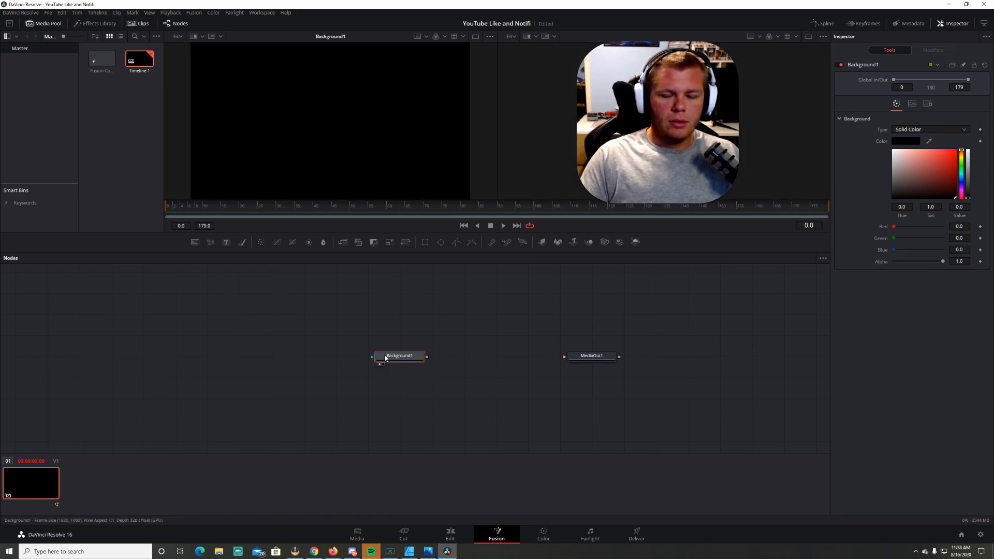
Step: Make the Background1 node's colour white and attach an Ellipse mask to it
drag(901, 167, 873, 132)
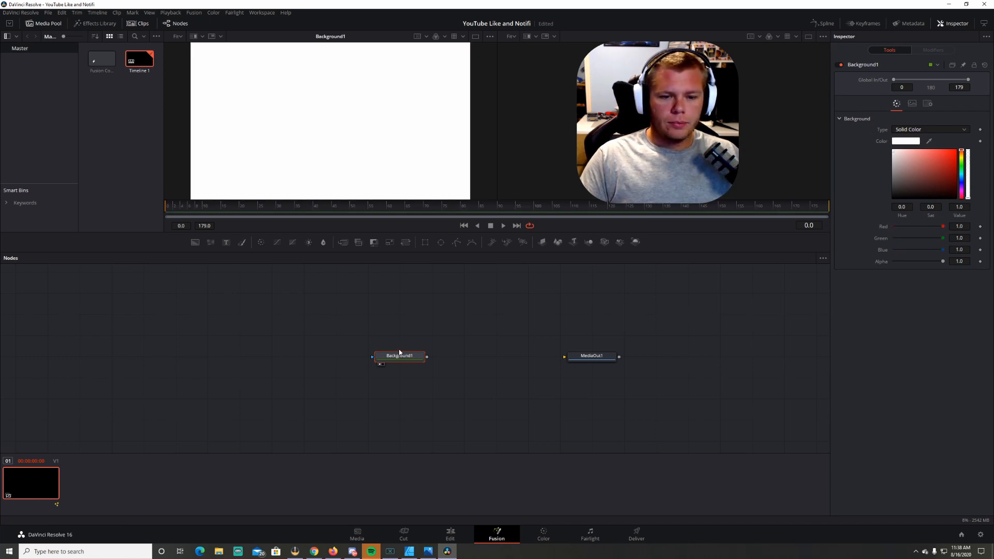
drag(399, 352, 431, 353)
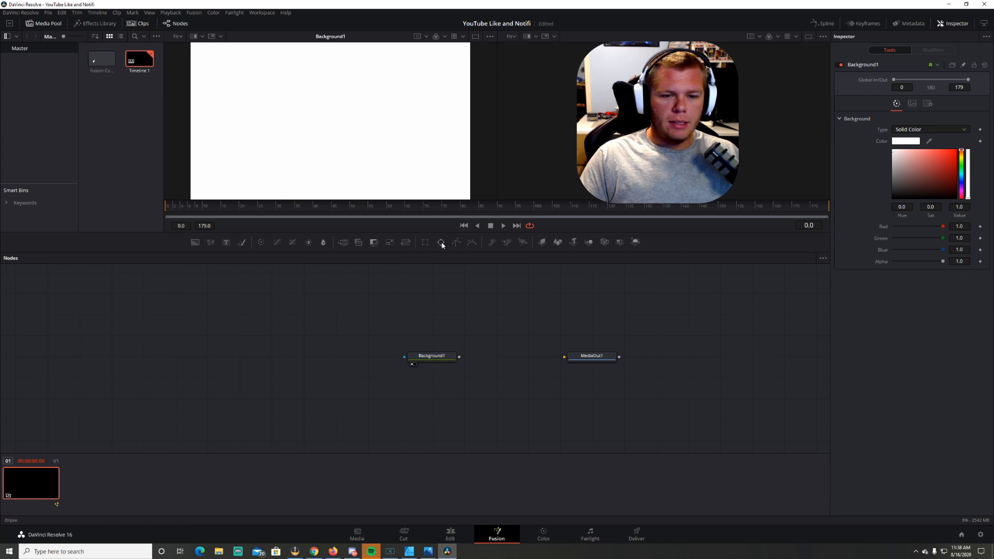
drag(442, 245, 405, 357)
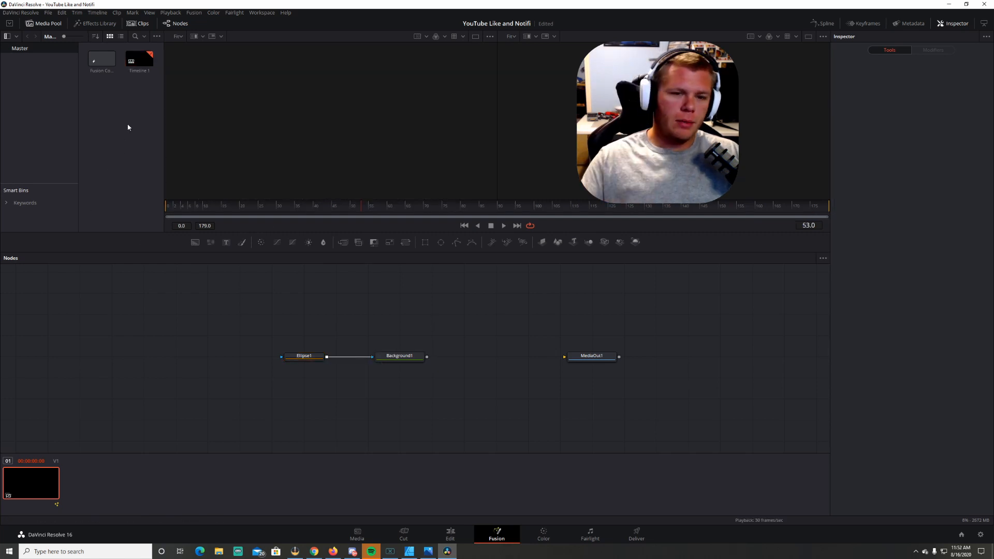
Step: Import the thumbs-up image 2198358.png into the media pool and add it to the node graph above the ellipse
right_click(128, 127)
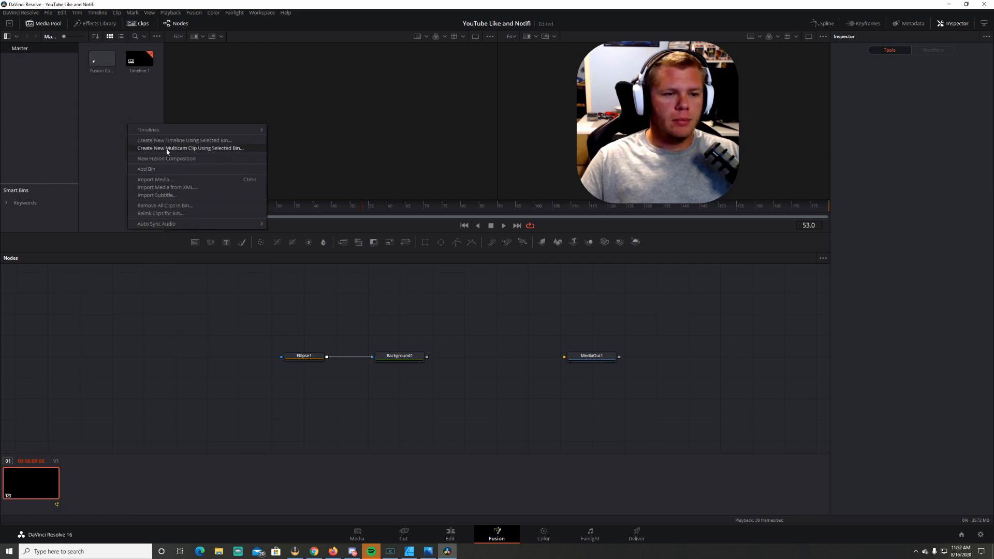
click(173, 179)
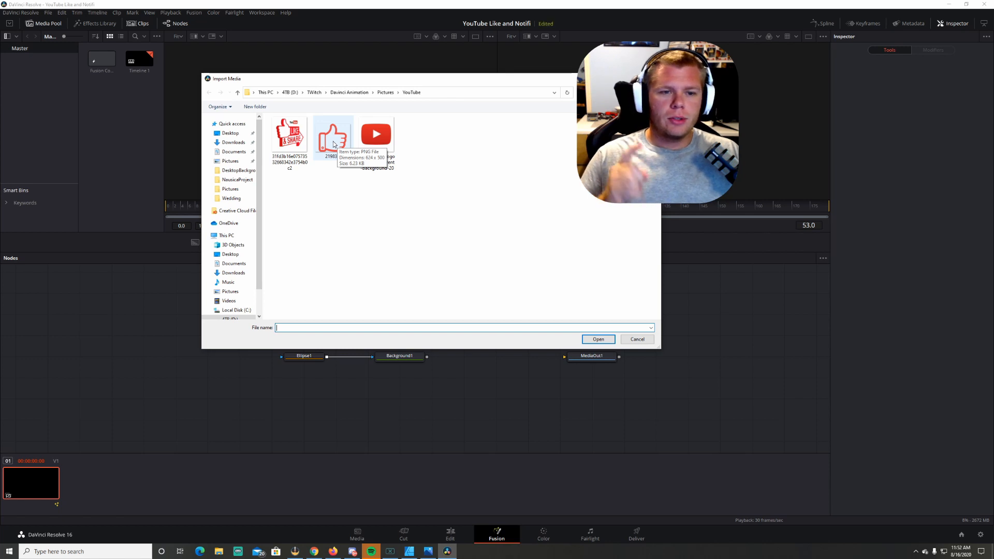
click(334, 144)
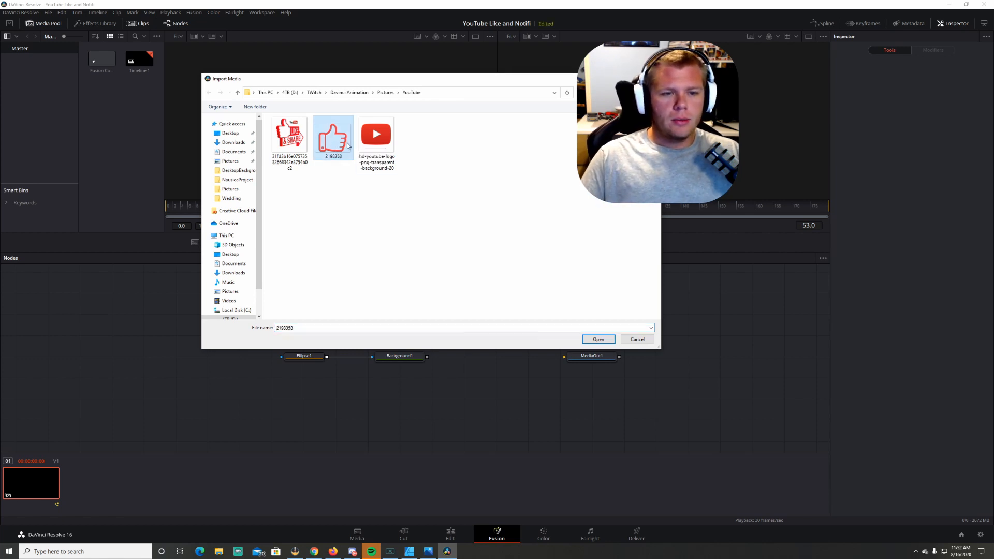
click(599, 339)
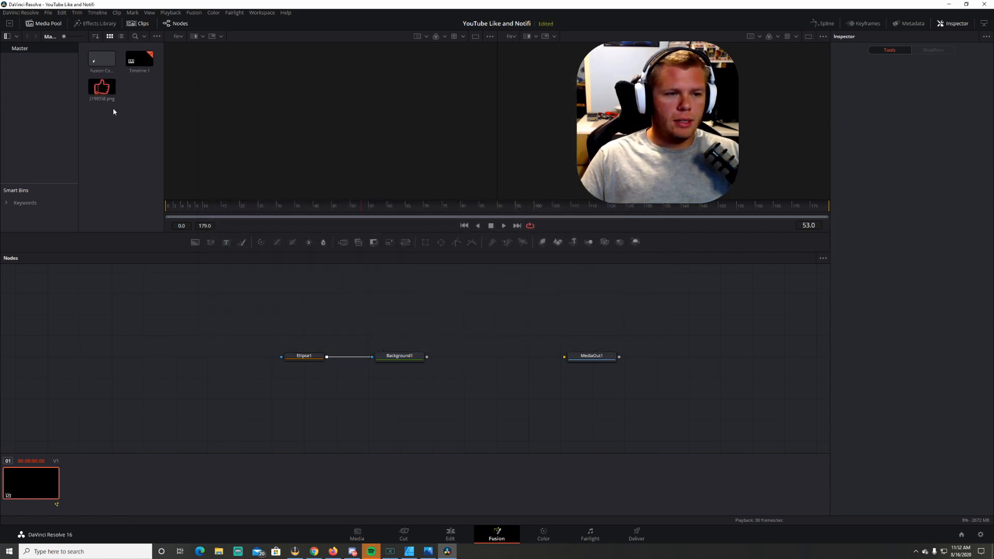
drag(104, 87, 266, 314)
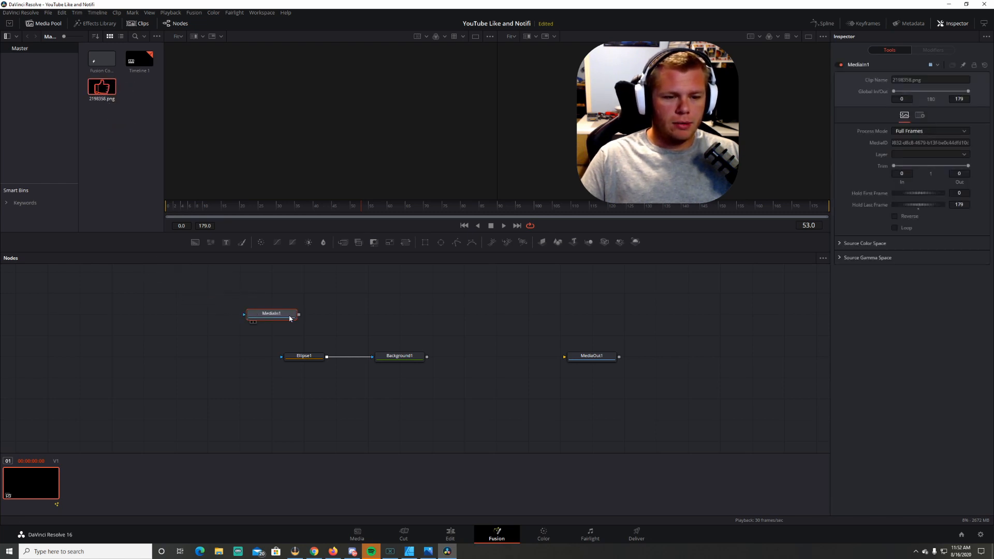
Step: Rename the MediaIn1 node as YTLike
key(F2)
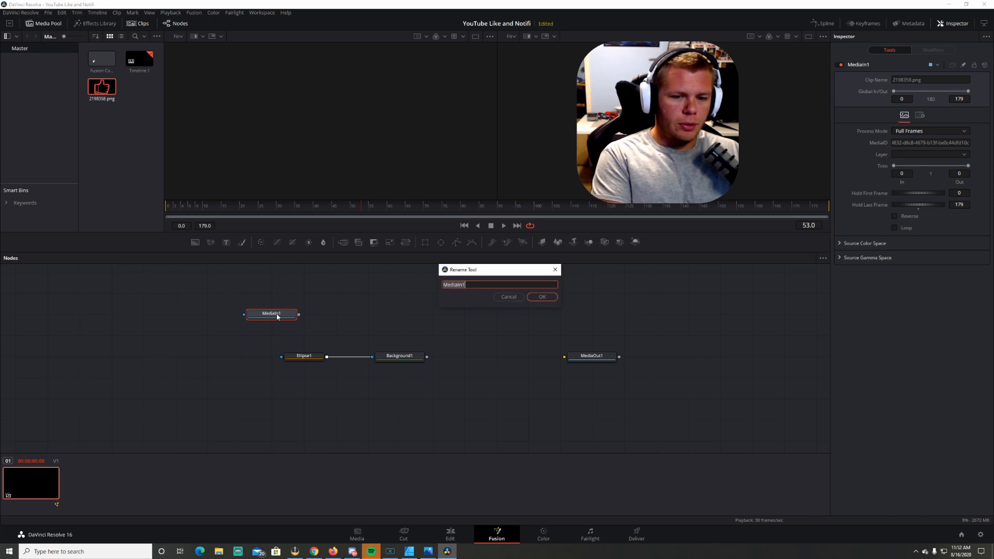
text(Y)
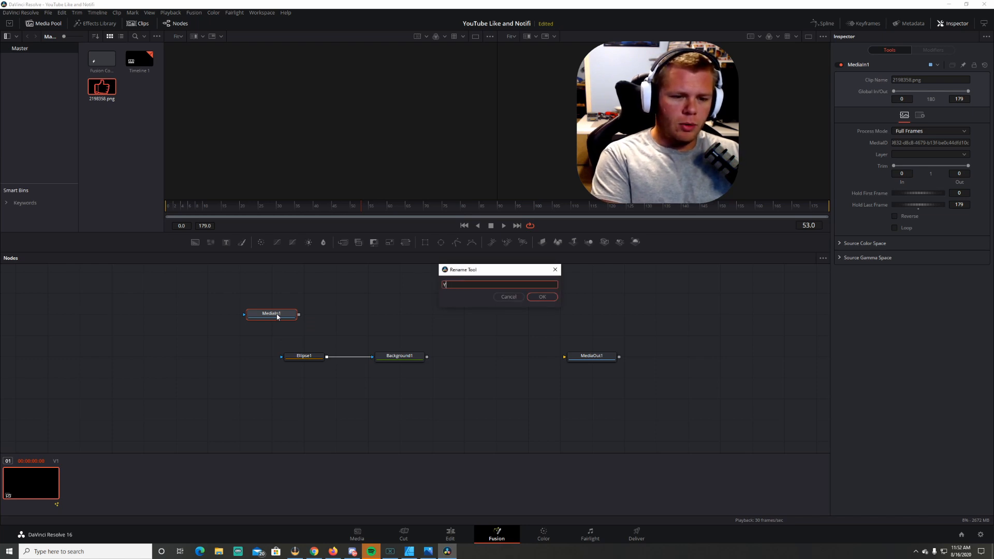
text(TLike)
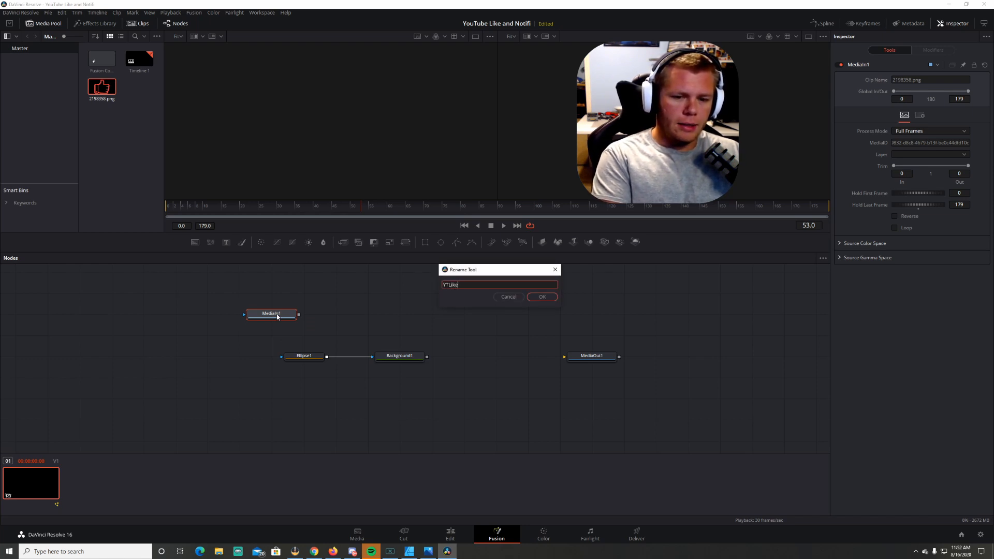
key(Return)
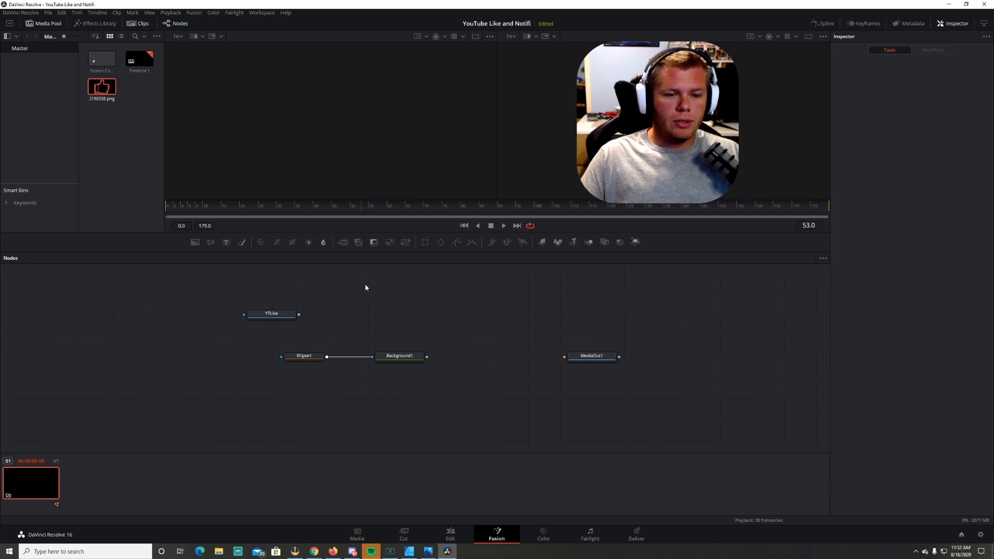
Step: Add a Merge node with YTLike as foreground and Background1 as background, display it in the left viewer, and place YTLike directly above Ellipse1
drag(343, 244, 455, 330)
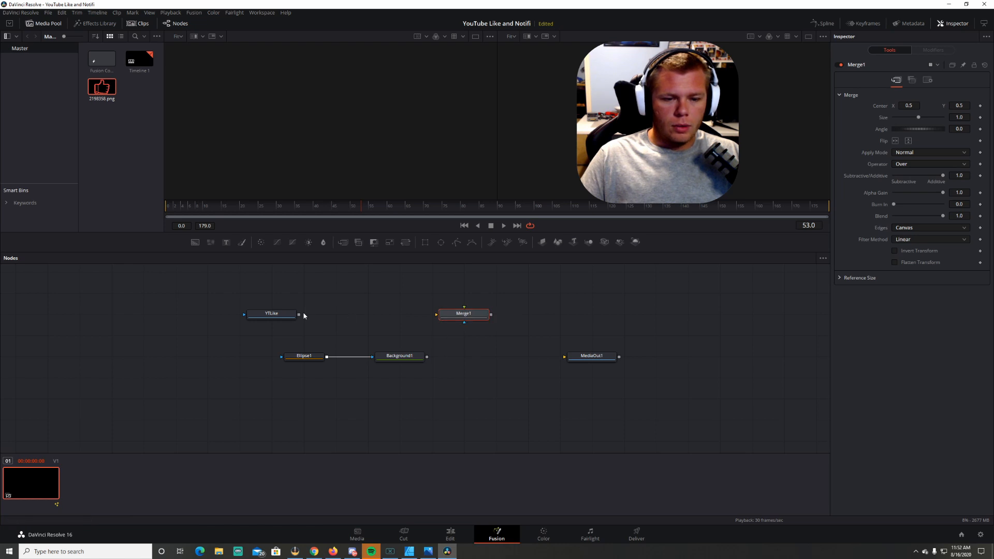
drag(299, 314, 465, 311)
drag(427, 357, 433, 324)
click(445, 323)
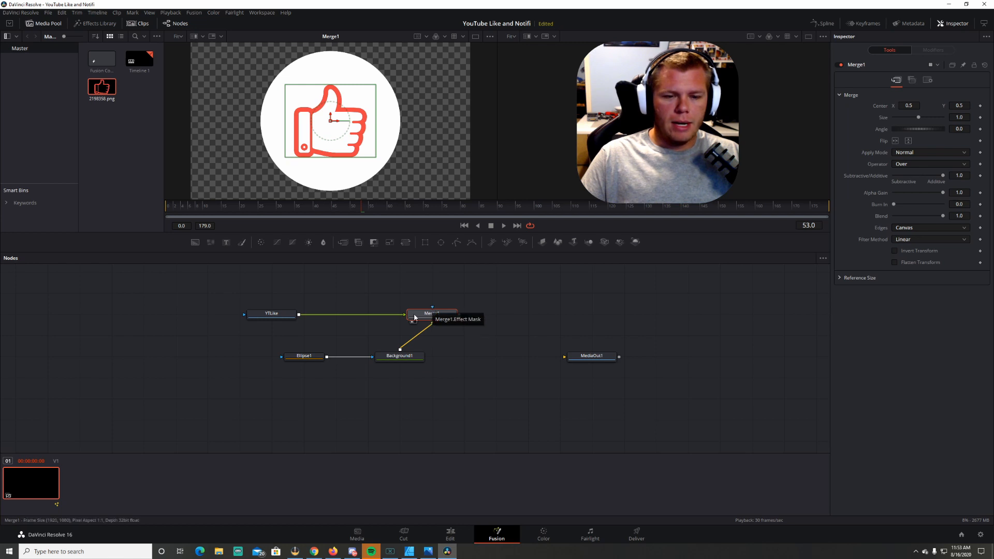
drag(272, 314, 304, 335)
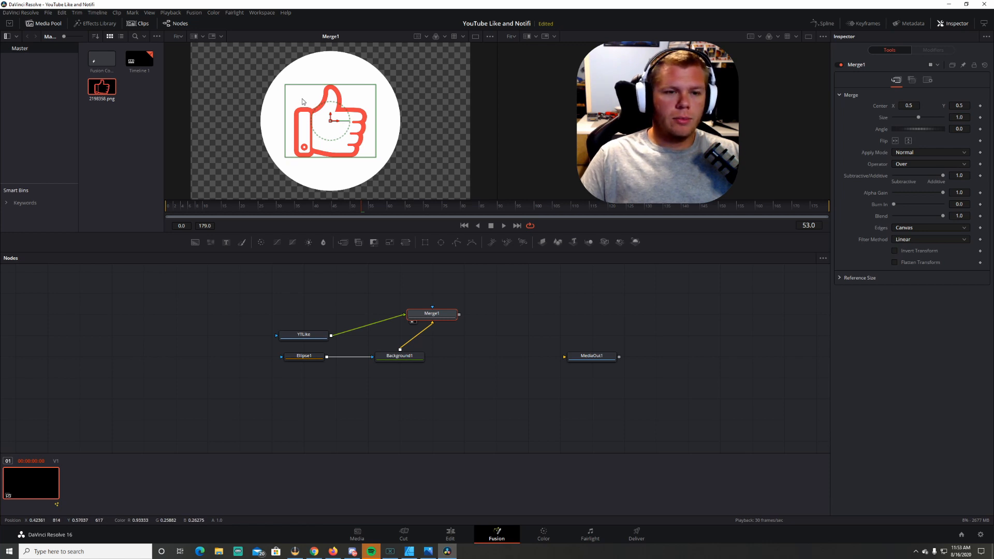
Step: Enlarge the thumbs-up to a size of about 1.43, centre it at about 0.507, 0.559 in the circle, and align Merge1 with YTLike
drag(286, 87, 266, 69)
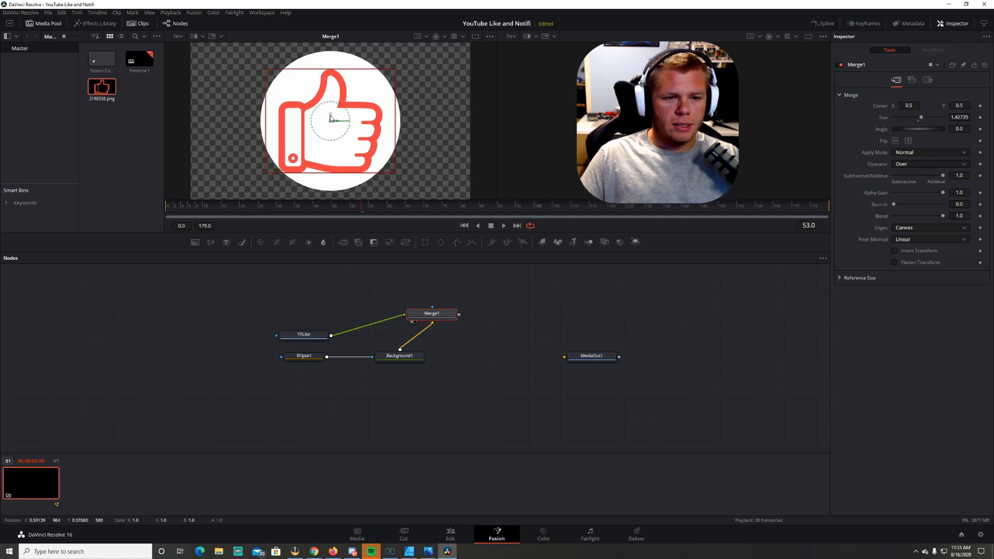
mouse_move(331, 119)
mouse_down()
mouse_move(332, 107)
mouse_move(337, 114)
mouse_up()
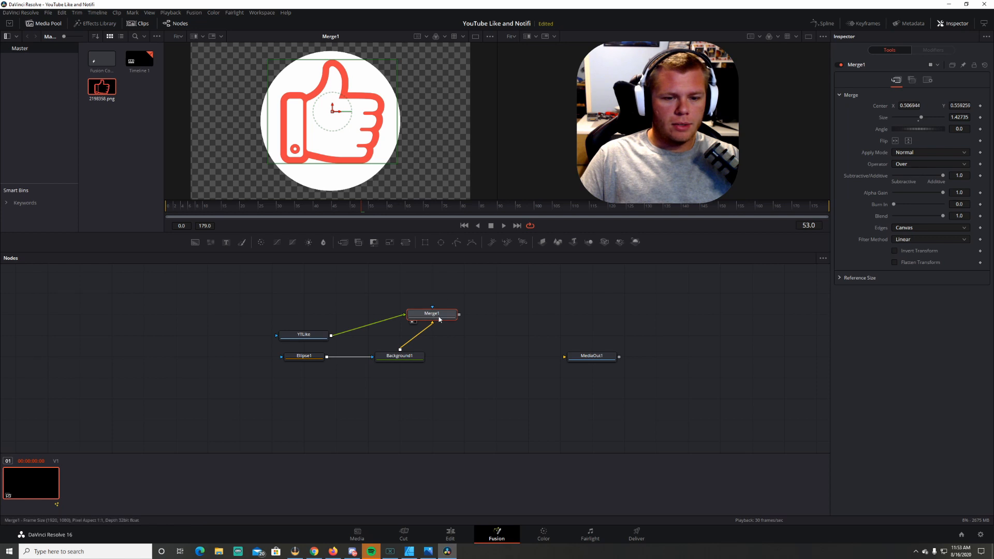
click(502, 297)
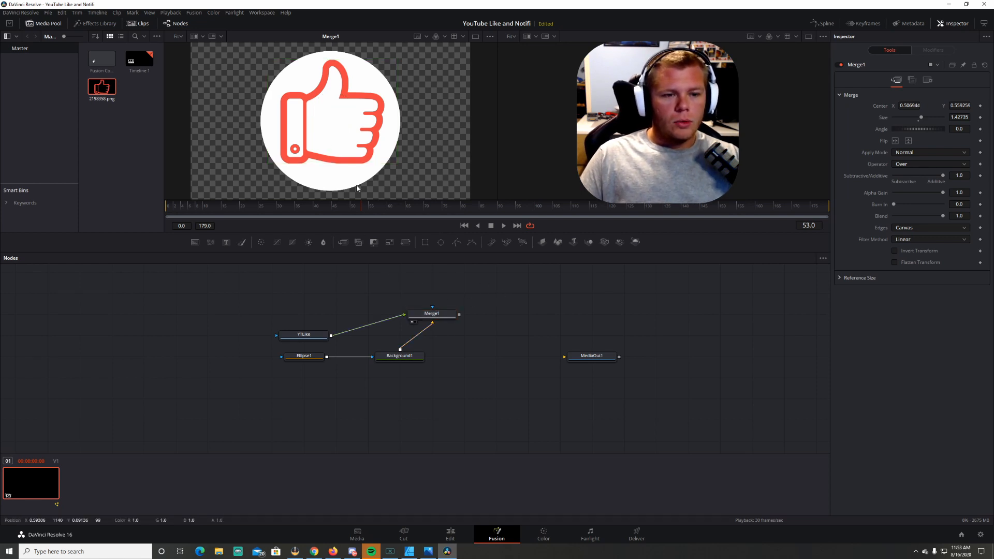
drag(442, 316, 432, 328)
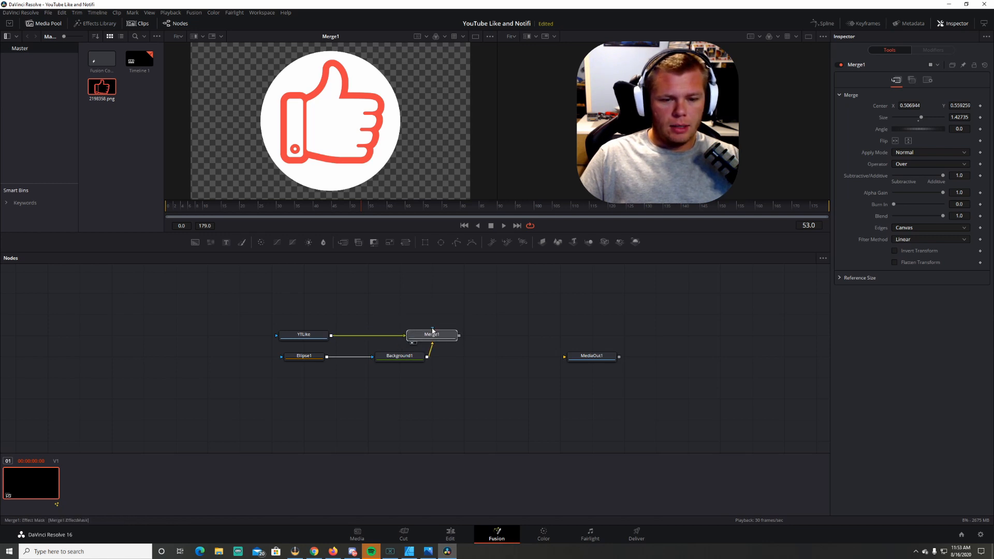
click(516, 304)
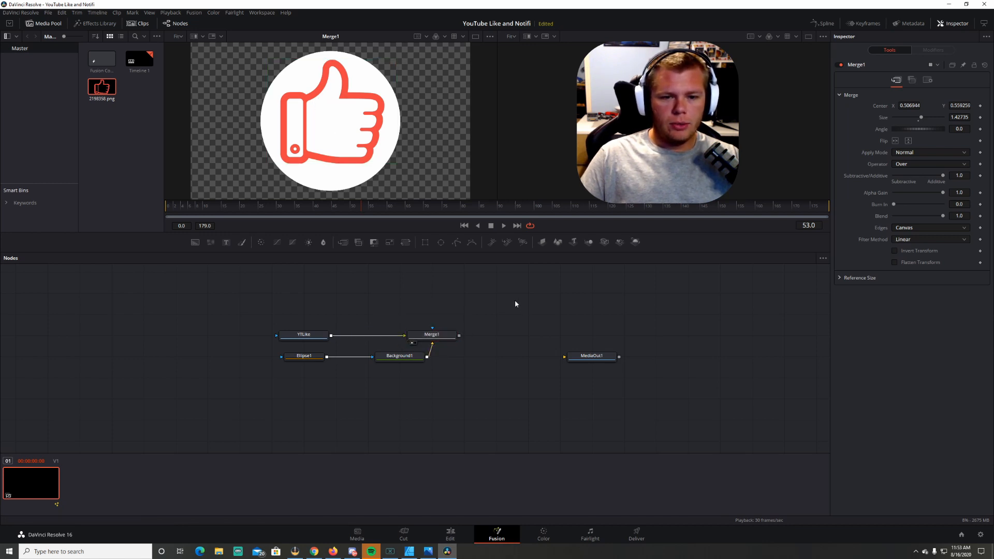
Step: Add a Transform node named Animation, connect it to the output of Merge1, and display it in the left viewer
click(405, 241)
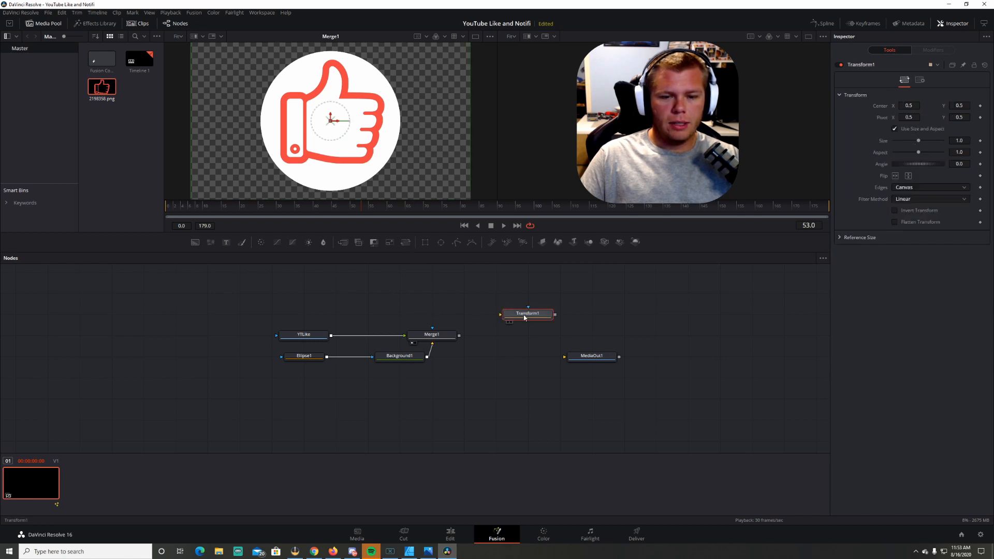
drag(528, 314, 523, 332)
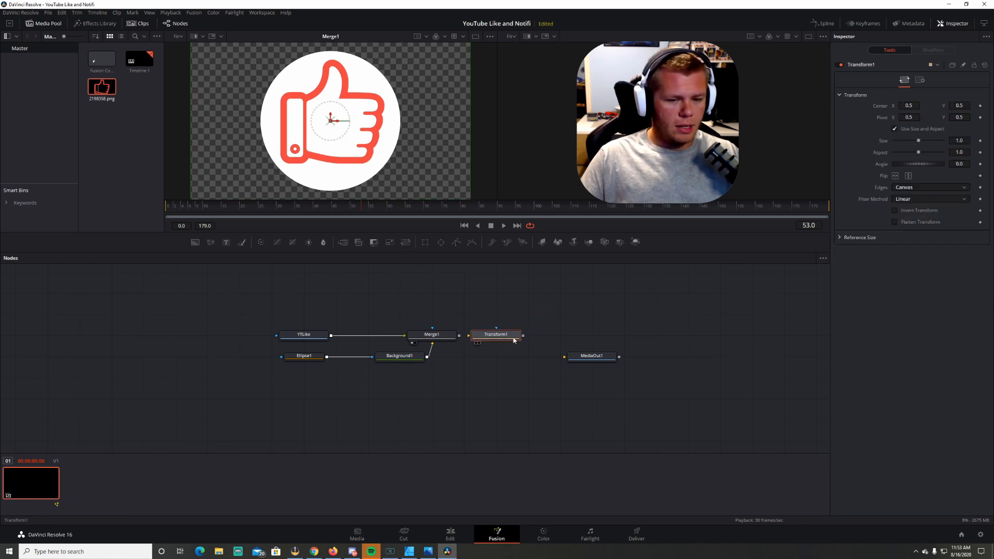
key(F2)
text(Anim)
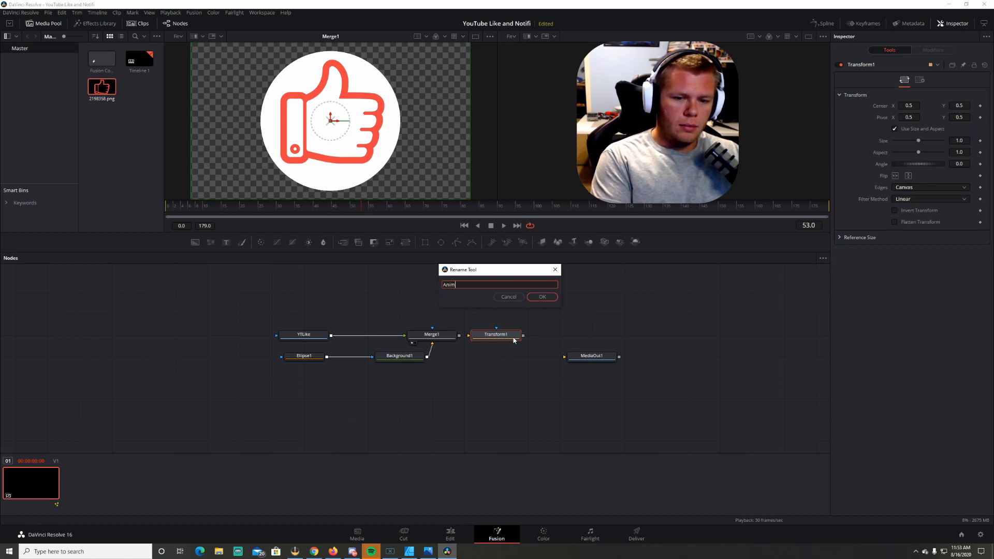
text(ation)
key(Return)
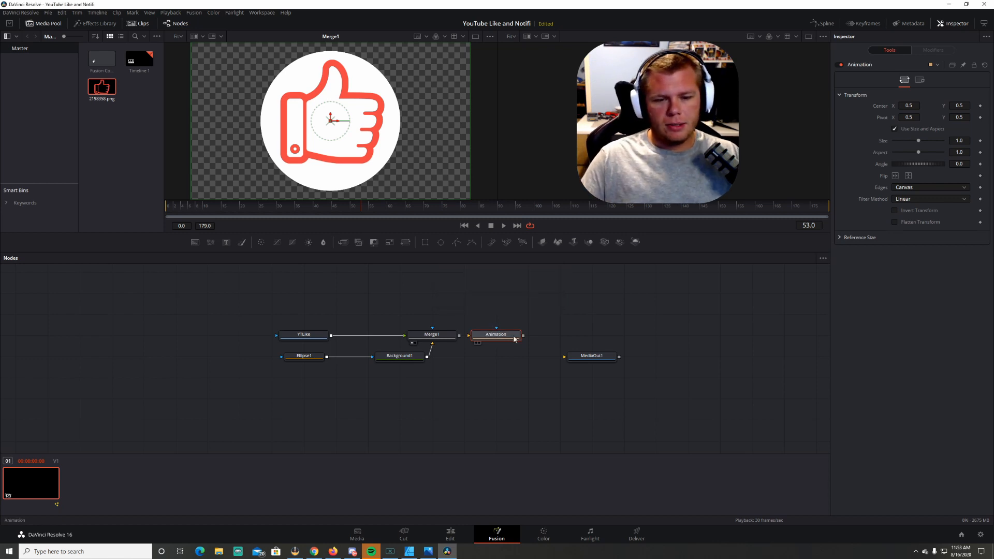
drag(460, 337, 532, 340)
click(477, 343)
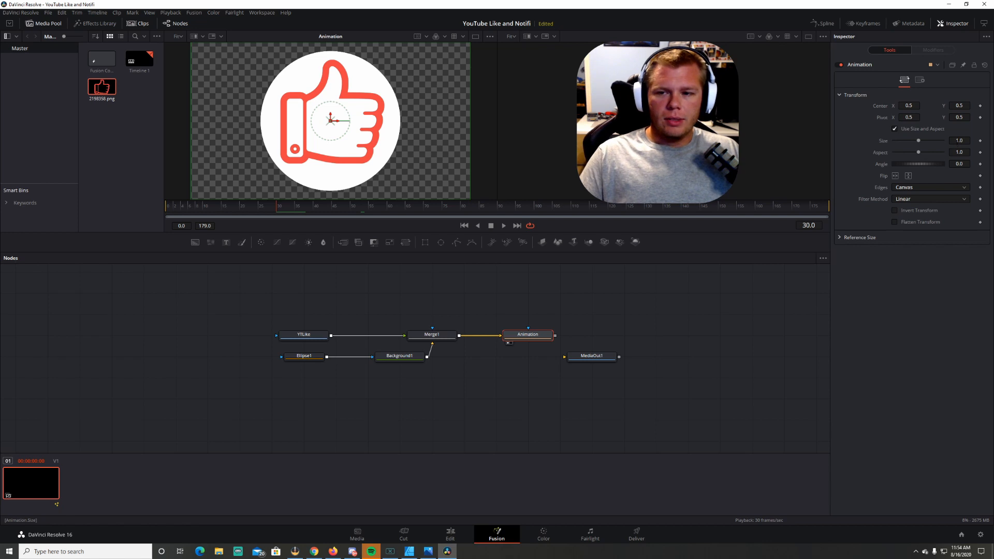
Step: Keyframe the Animation node's Size at 1.0 on frame 30 and 0.0 on frame 10, and play it back from the start
click(981, 140)
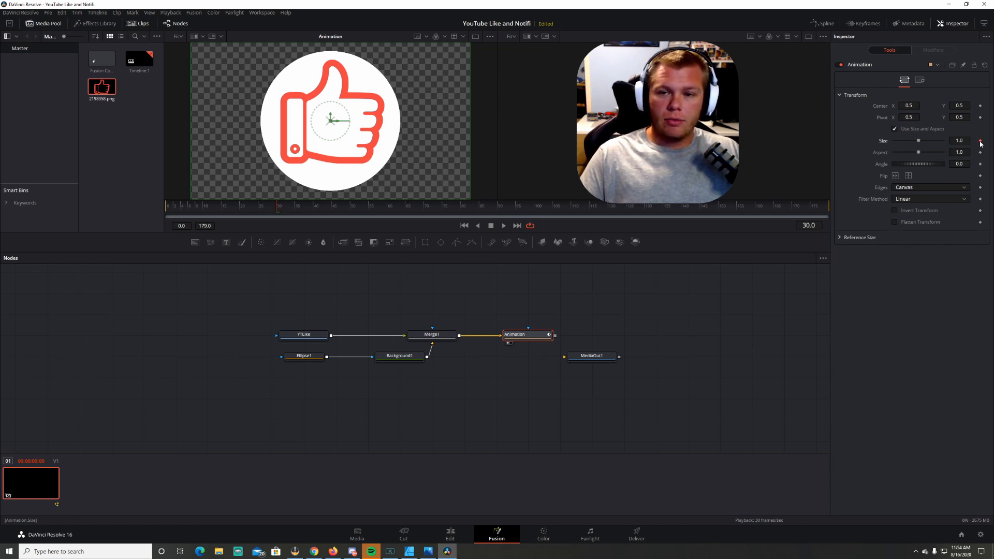
click(276, 212)
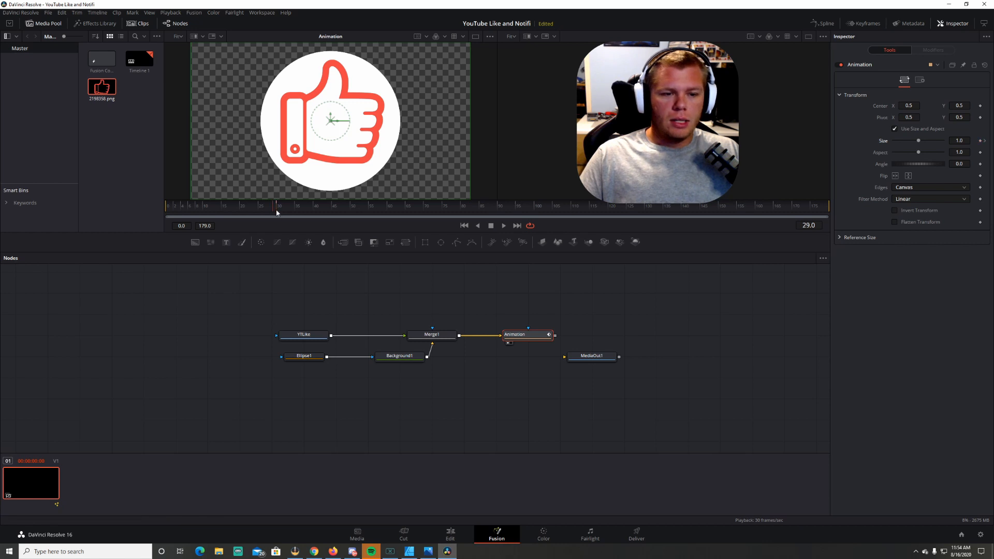
drag(277, 212, 230, 216)
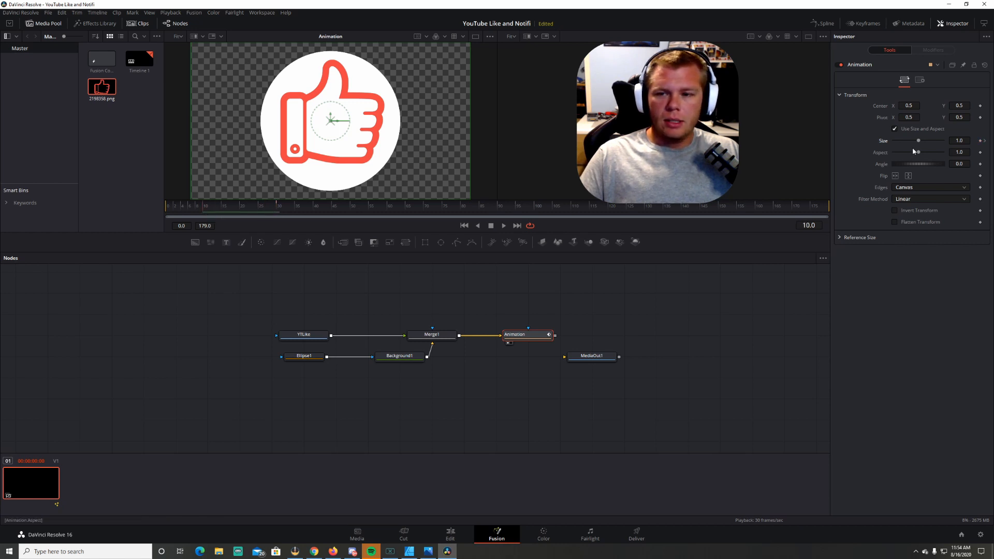
drag(920, 142, 884, 143)
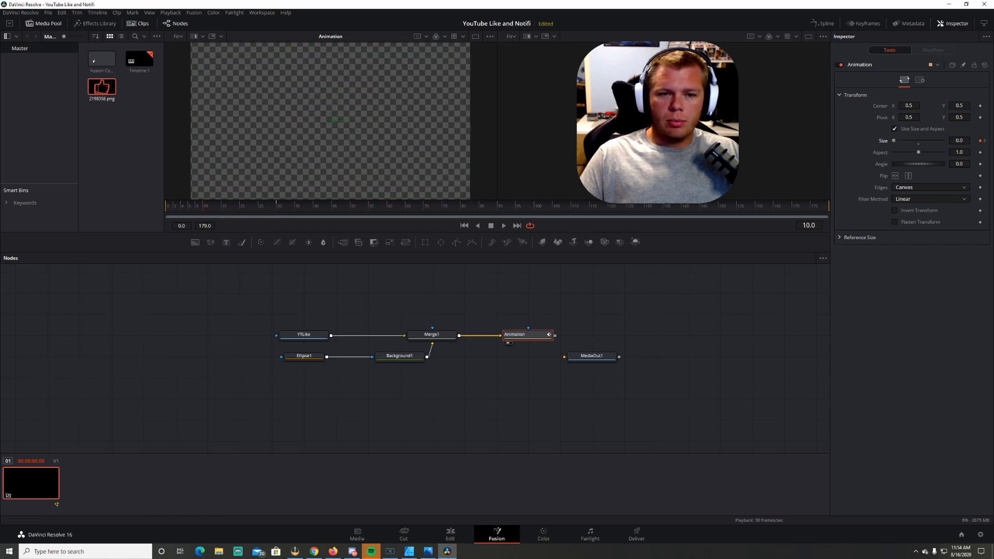
click(464, 225)
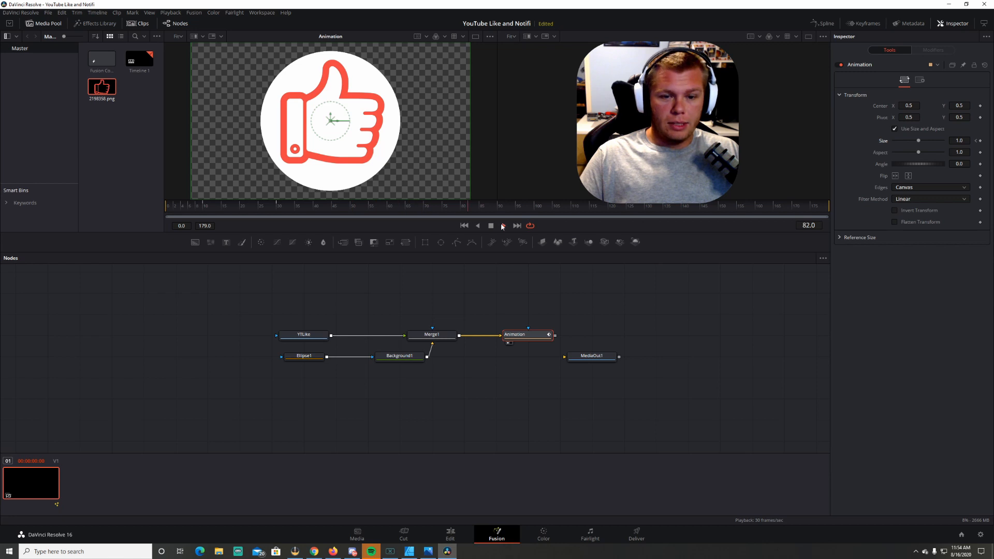
click(491, 227)
Step: Move MediaOut1 farther along the node graph and insert a copy of the Animation node between YTLike and Merge1
drag(598, 362, 630, 361)
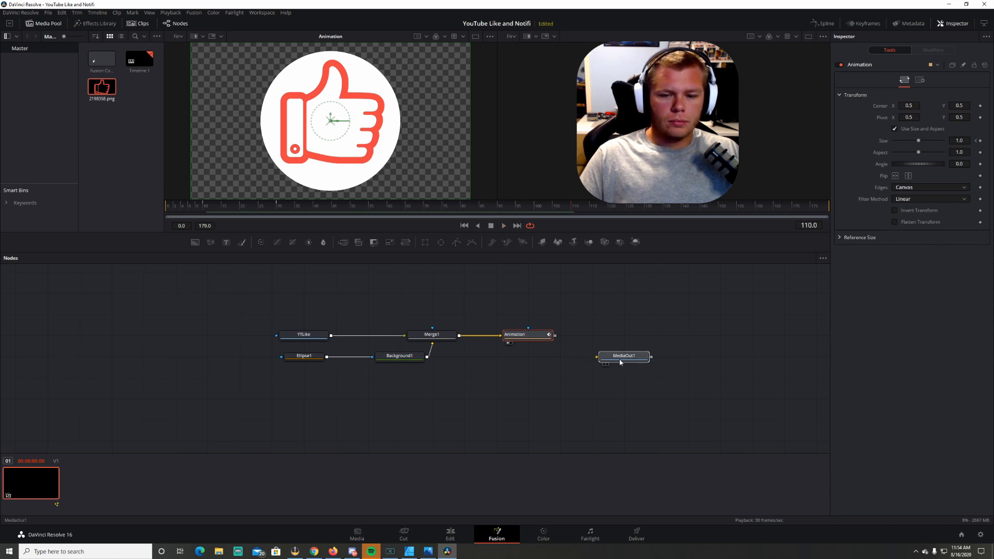
click(539, 336)
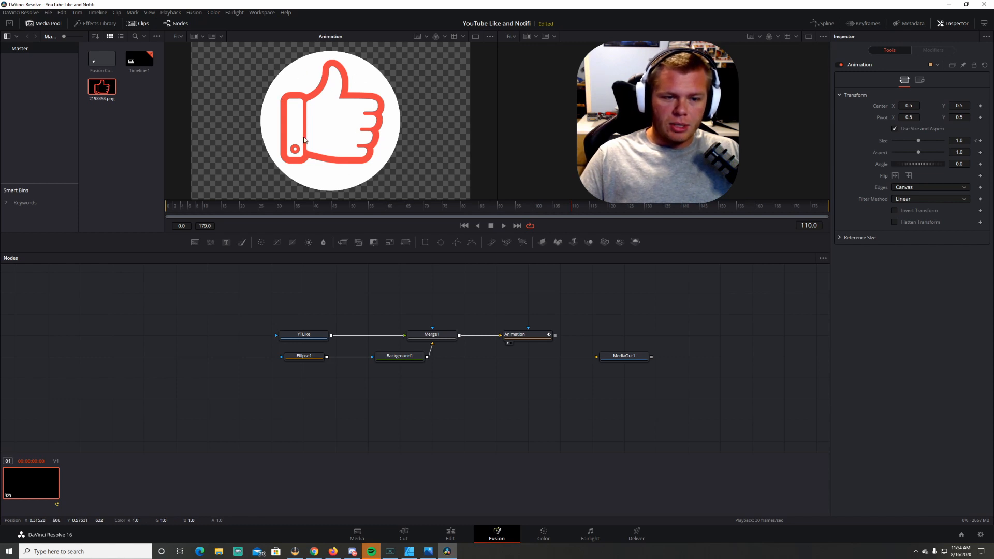
click(518, 336)
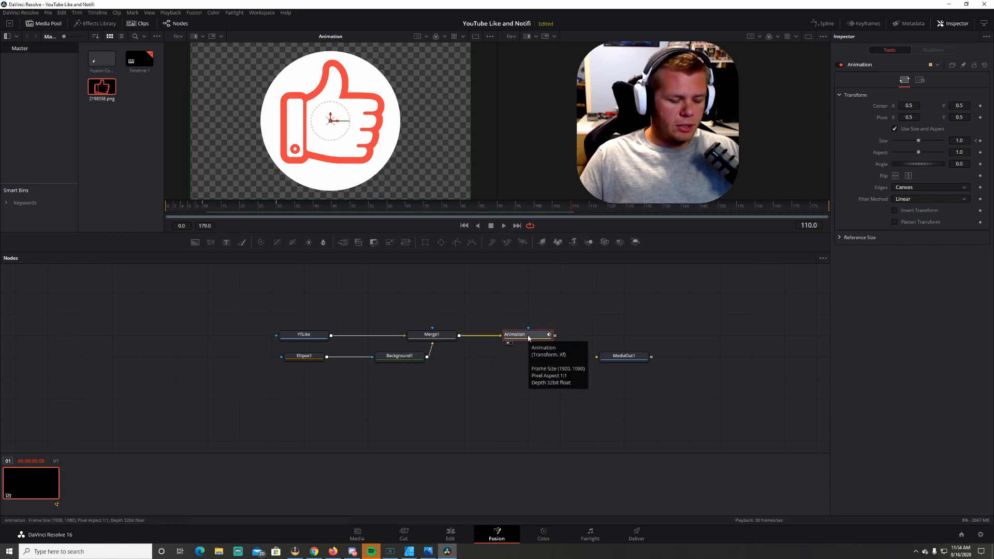
click(489, 290)
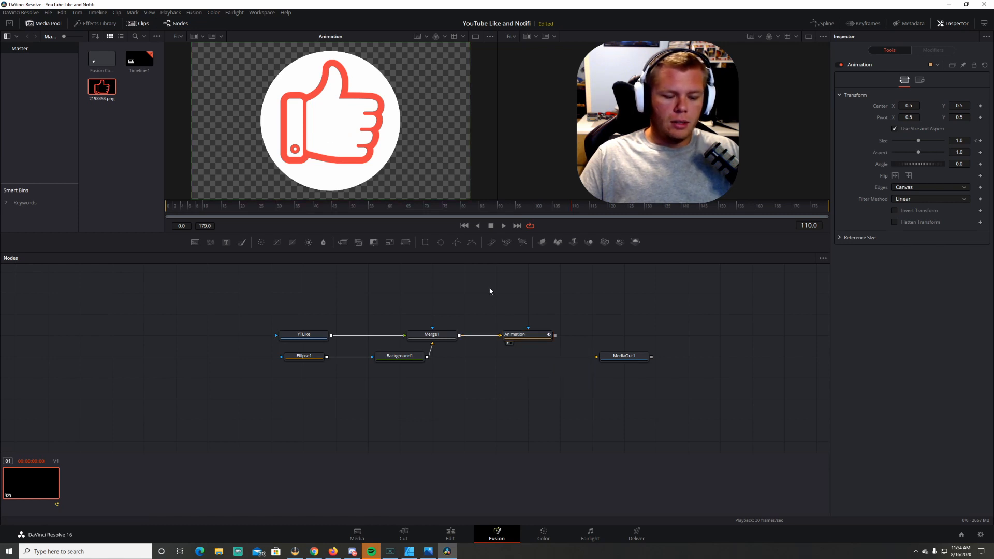
key(ctrl+v)
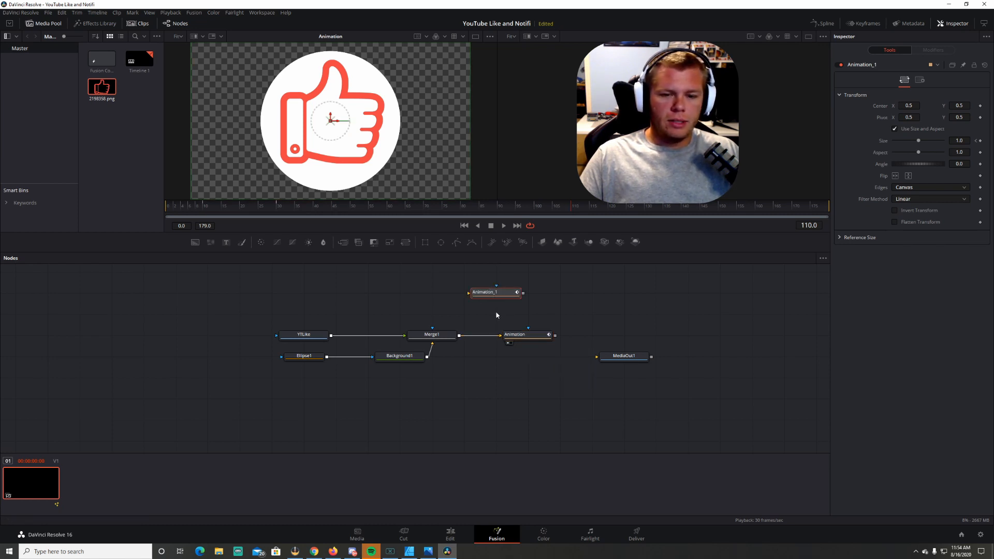
drag(496, 301, 369, 335)
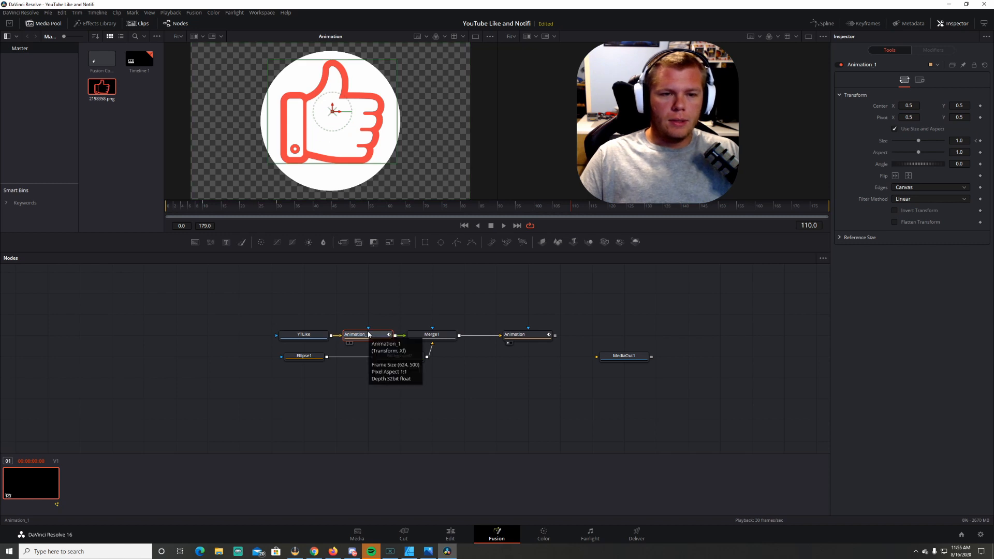
Step: Play the composition from the start to preview the combined scaling of the thumbs-up and its circle
click(464, 225)
click(504, 226)
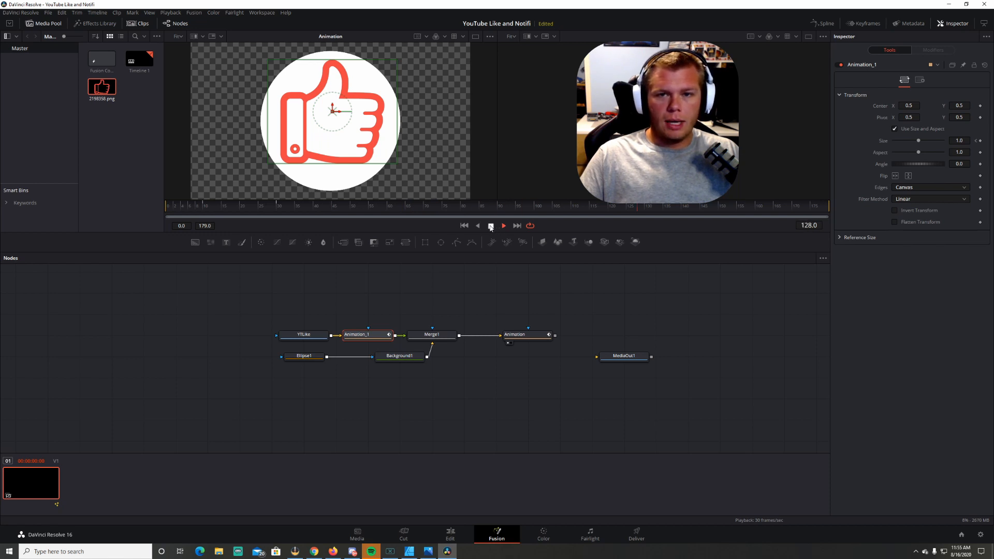
click(491, 226)
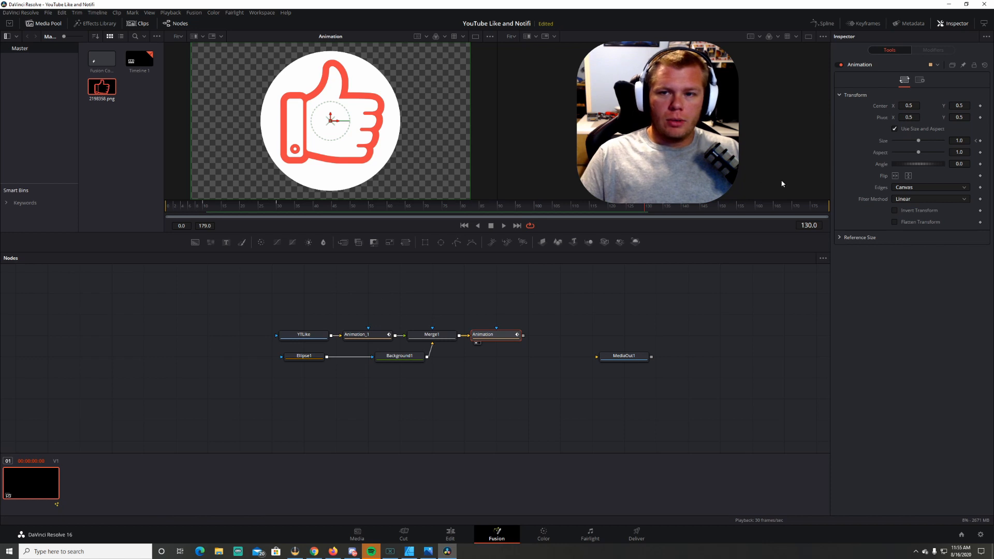
Step: Show the Size curves of Animation_1 and Animation in an enlarged Spline editor, fit them to the view, and select all their keyframes
click(822, 24)
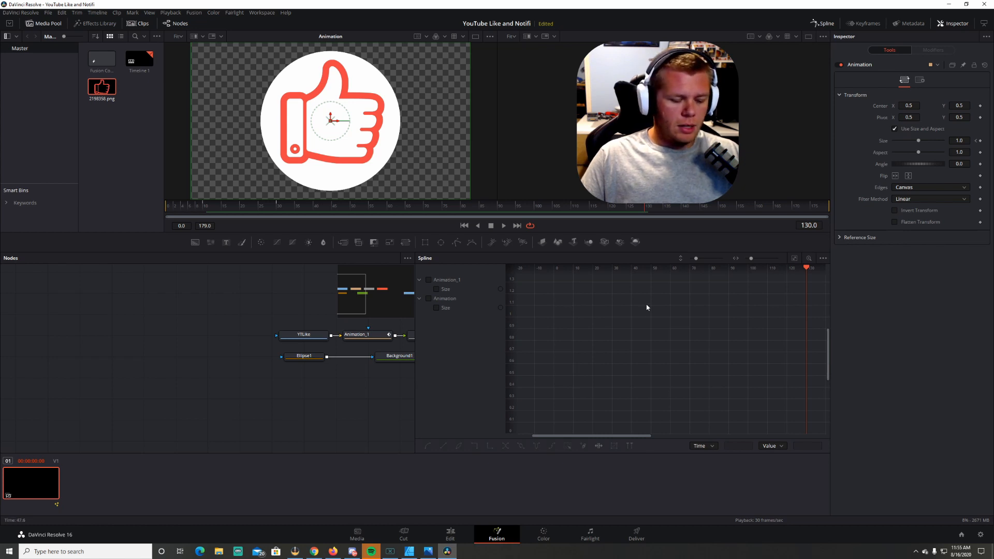
key(F4)
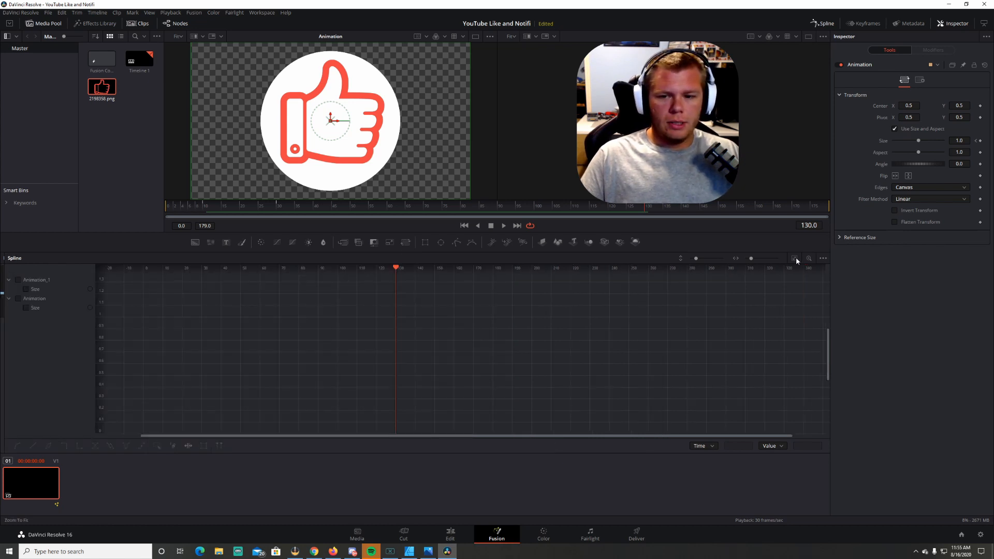
click(19, 279)
click(18, 299)
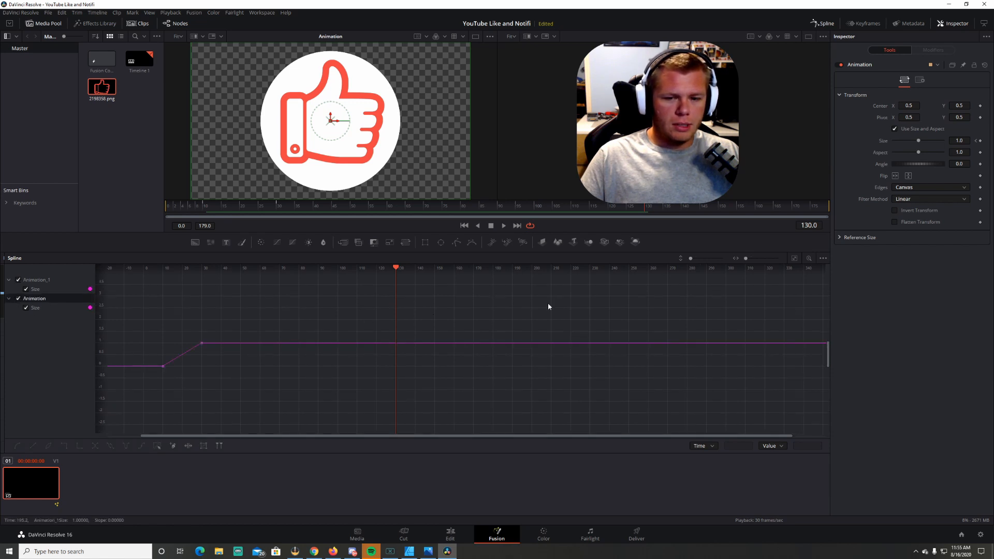
click(794, 259)
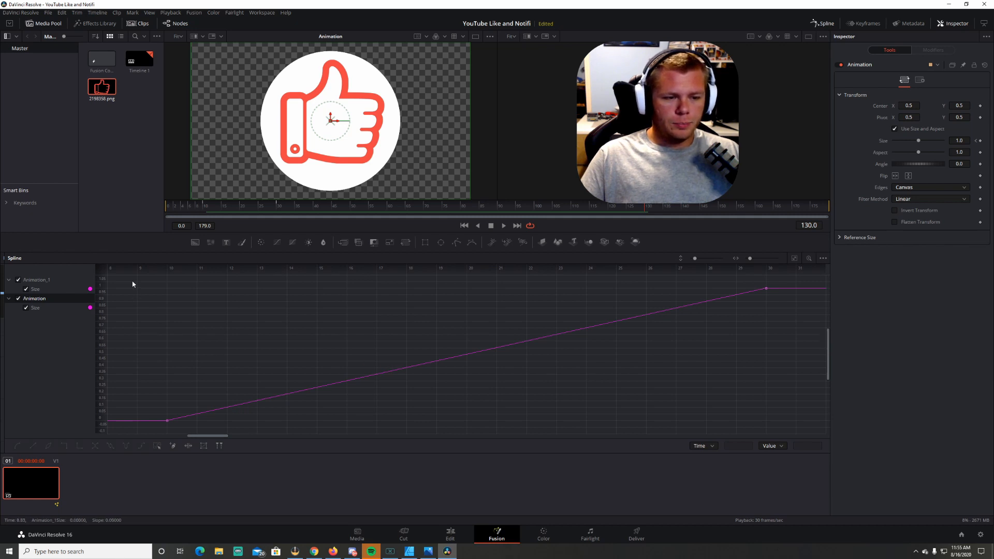
drag(131, 276, 777, 430)
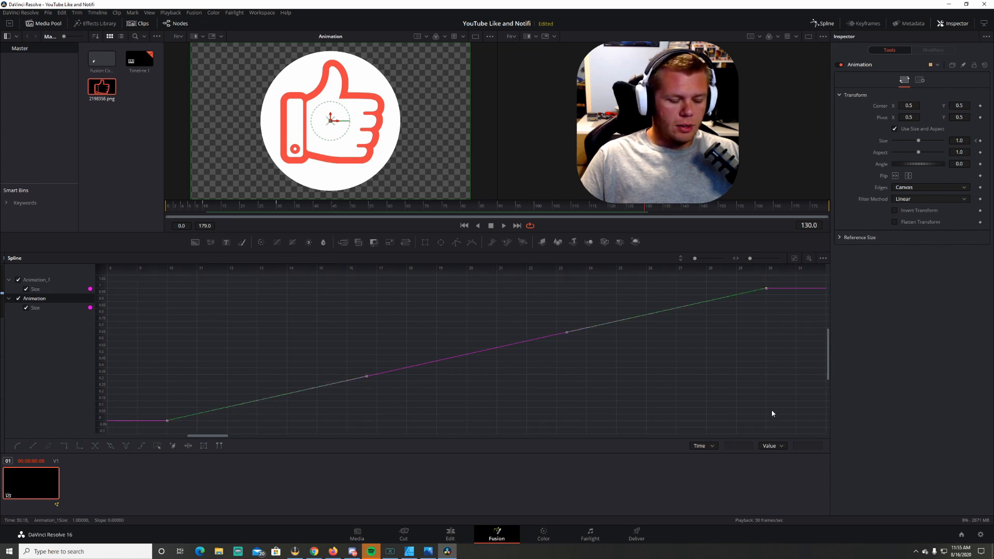
Step: Smooth the selected Size keyframes, hide Animation_1's curve, and stretch the ease handle of Animation's frame 30 keyframe back to frame 10
key(s)
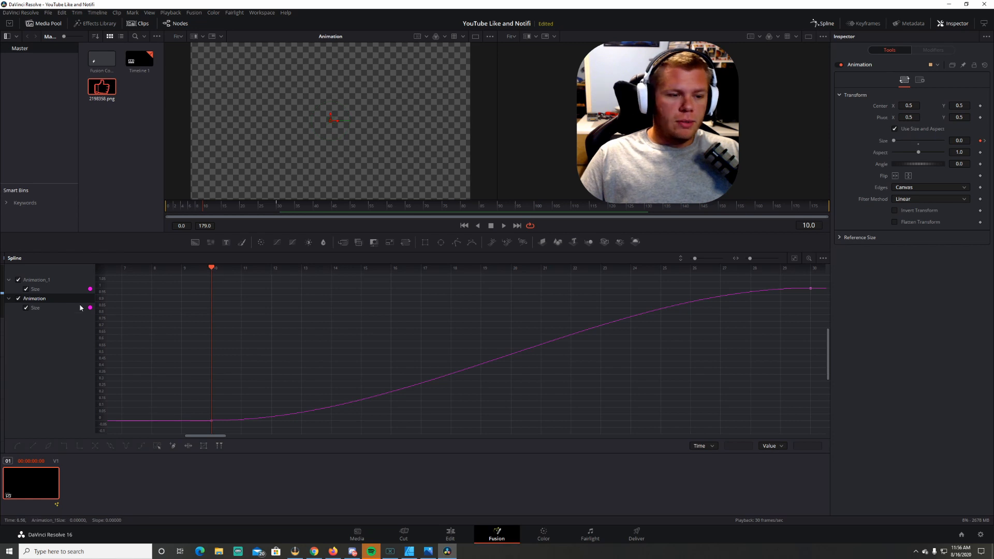
click(18, 280)
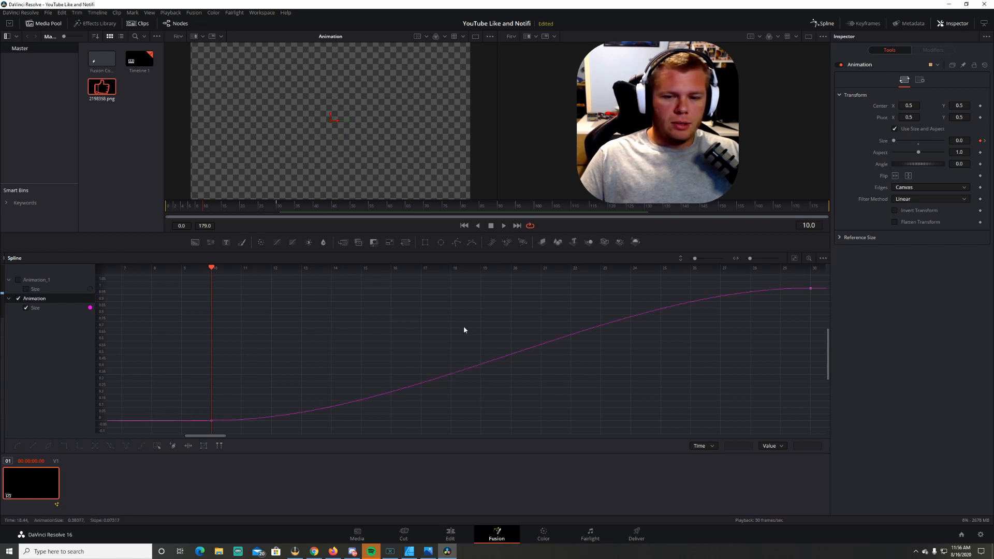
click(811, 288)
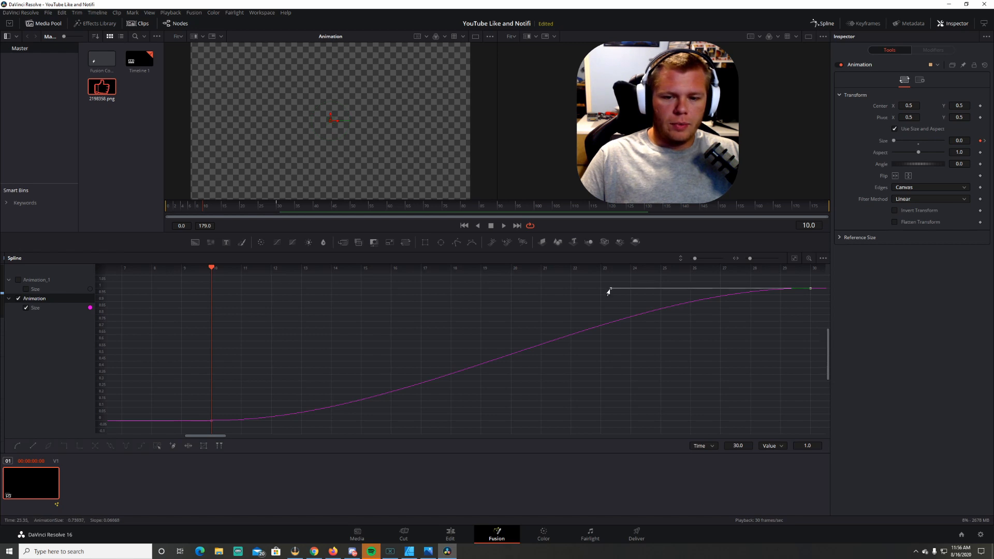
drag(609, 292, 210, 293)
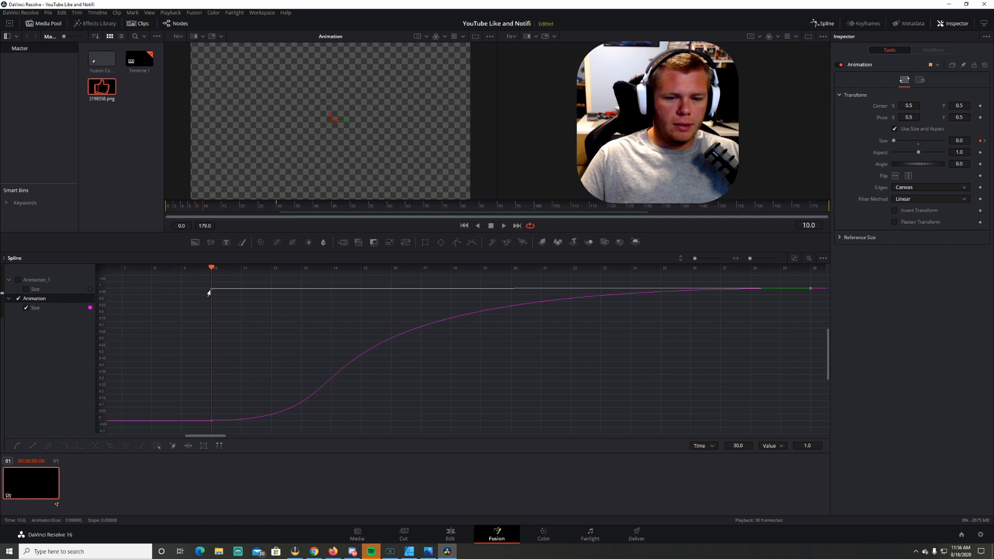
Step: Play the composition to preview Animation's new easing, return to the start, and refit the Size curve in the Spline editor
click(503, 225)
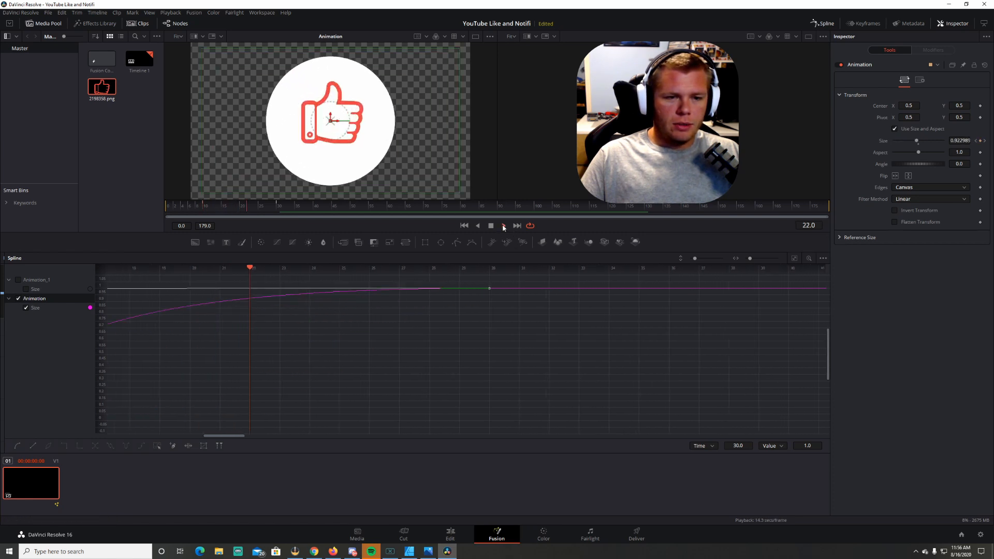
click(491, 226)
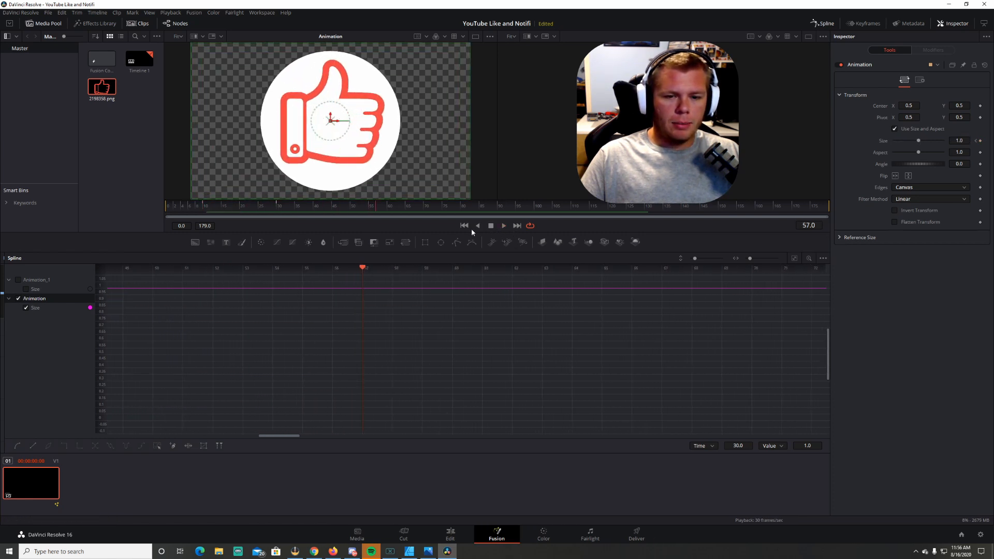
click(465, 226)
click(795, 258)
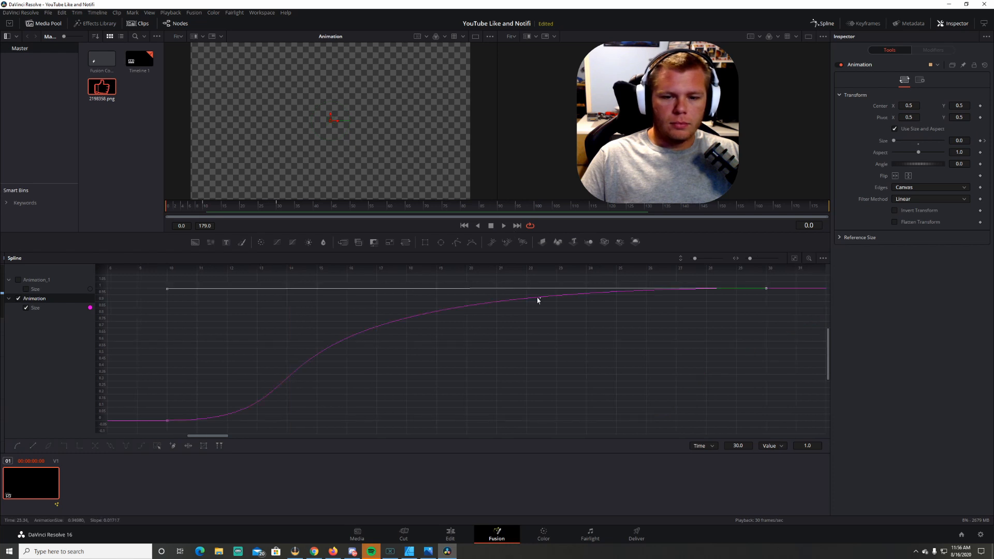
click(204, 373)
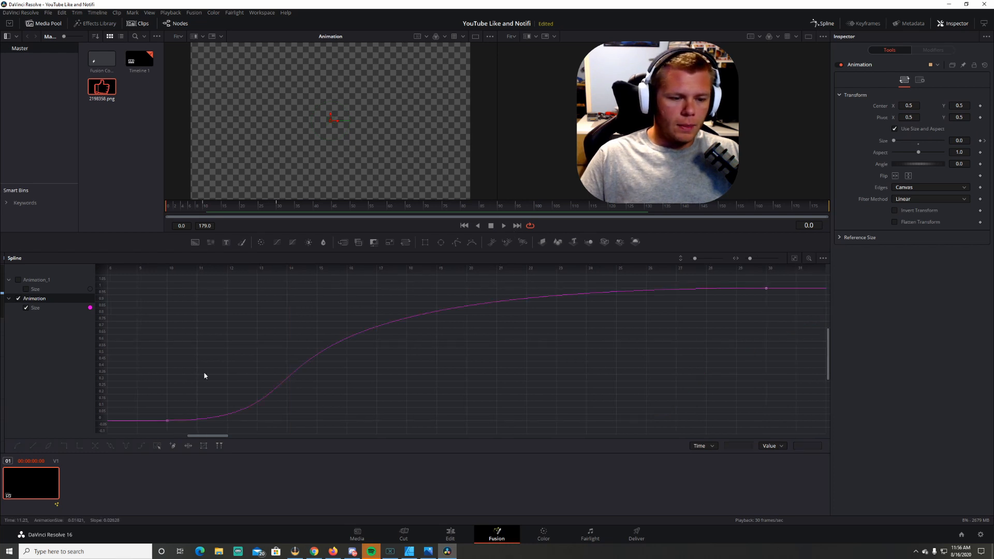
Step: Show only Animation_1's Size curve, stretch the ease handle of its frame 30 keyframe back to frame 10, and play the result
click(20, 299)
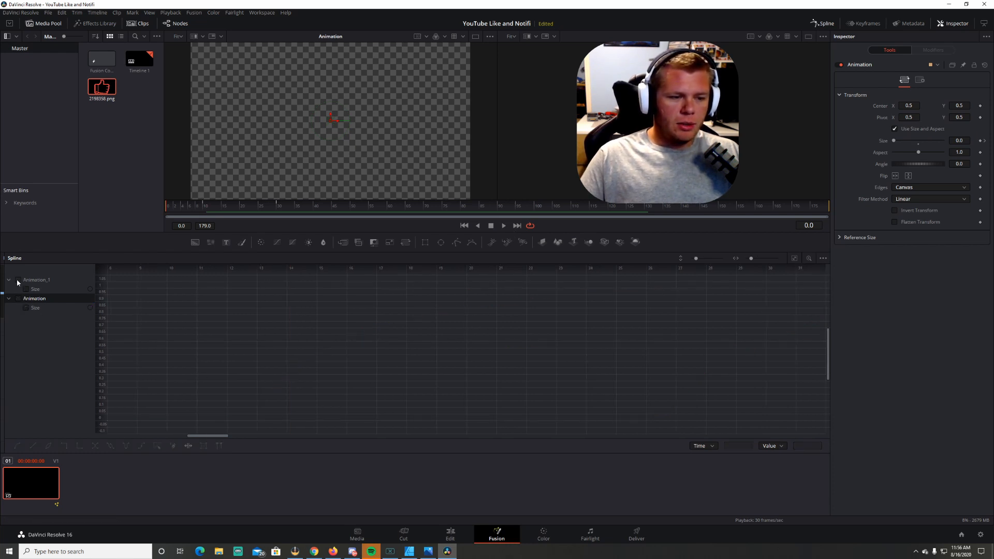
click(18, 281)
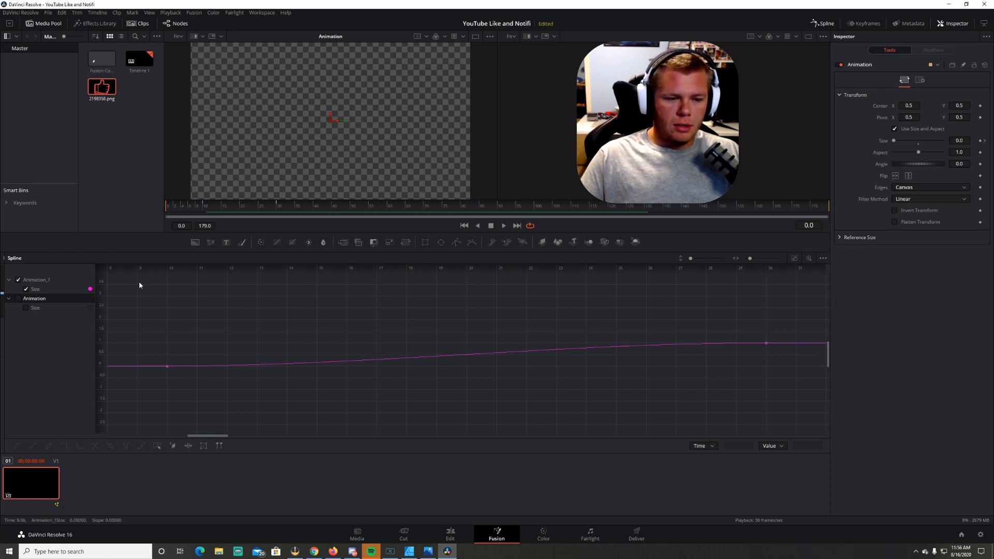
drag(138, 281, 280, 360)
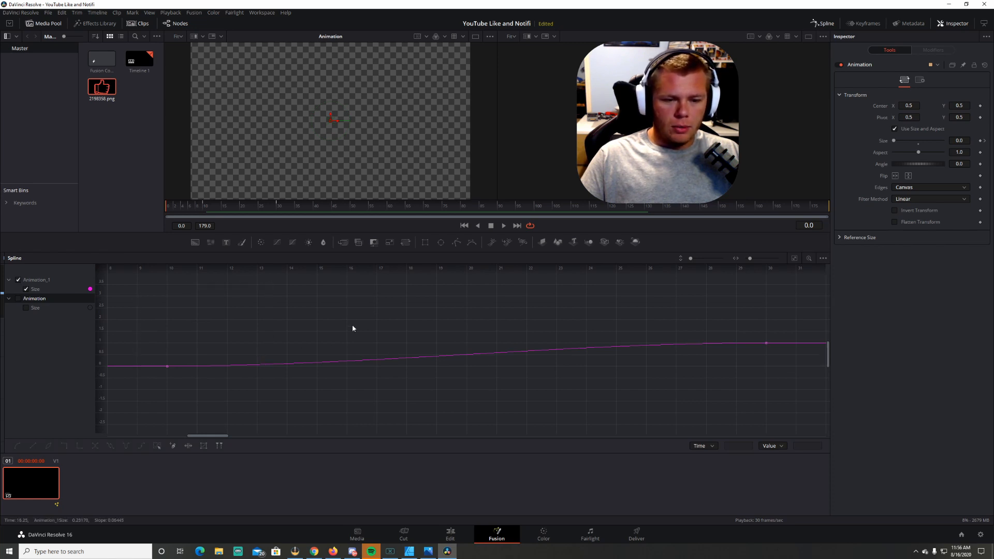
click(206, 207)
click(795, 259)
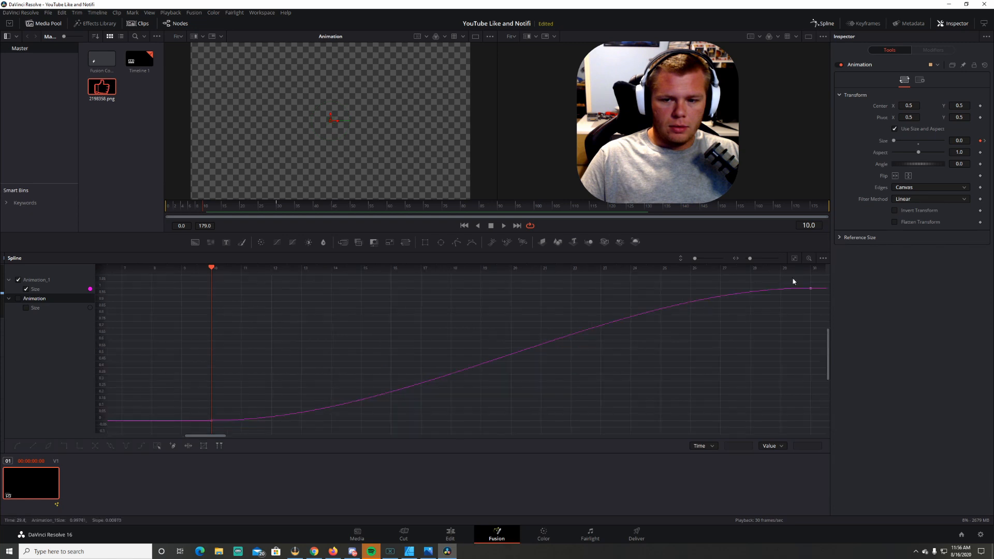
click(810, 288)
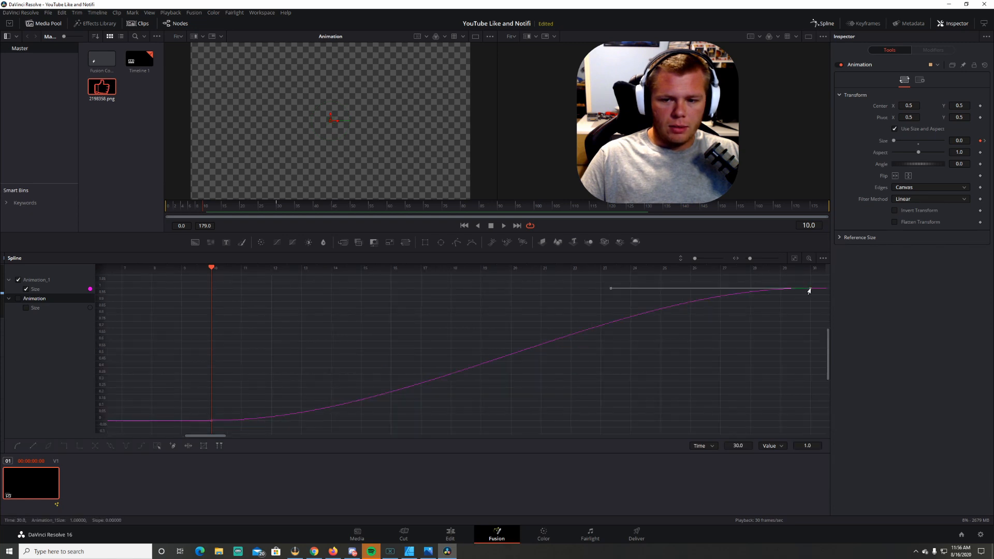
drag(609, 292, 210, 293)
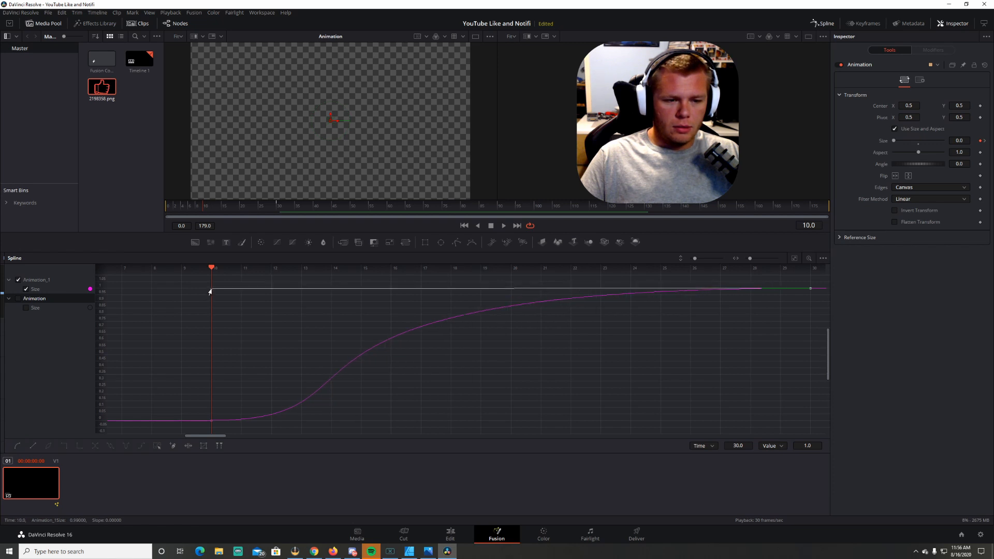
click(283, 322)
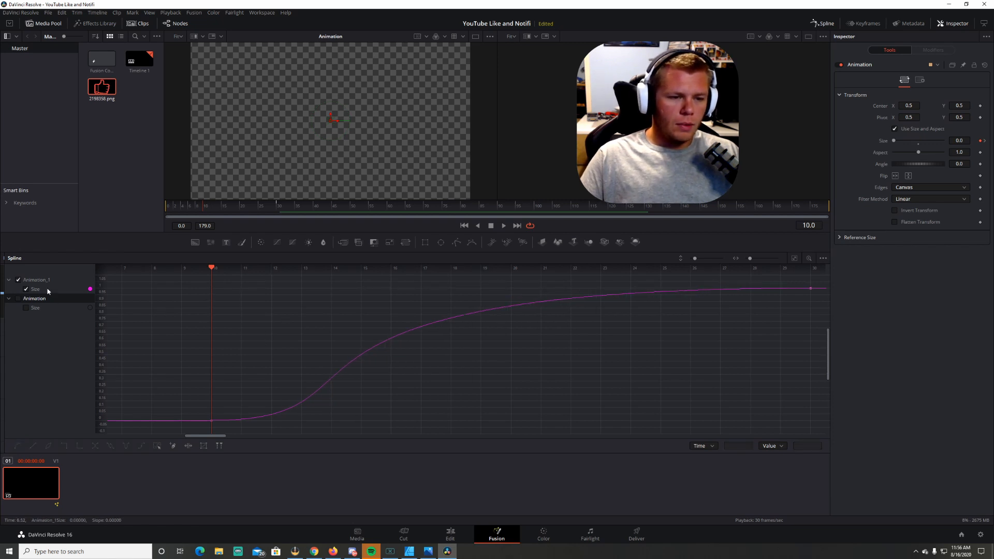
click(504, 226)
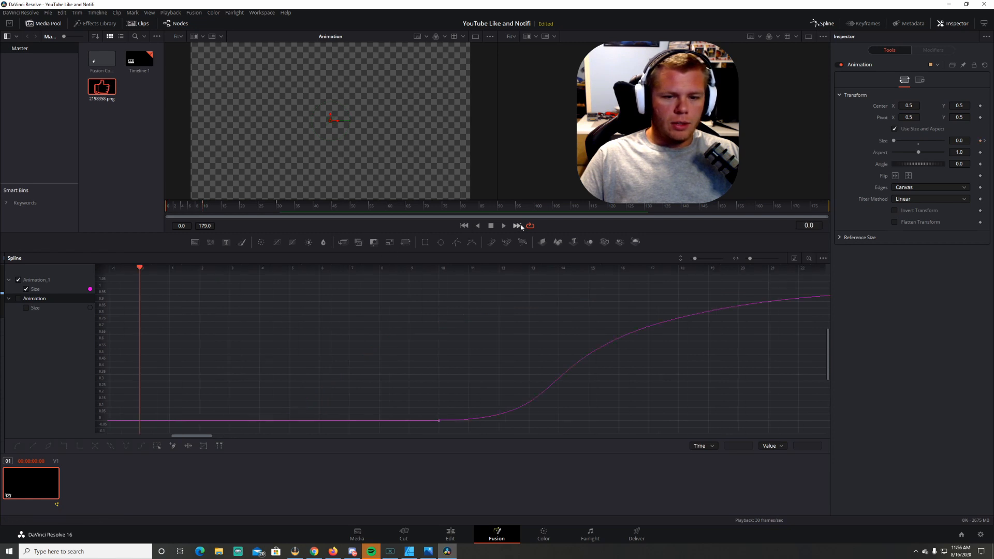
click(492, 228)
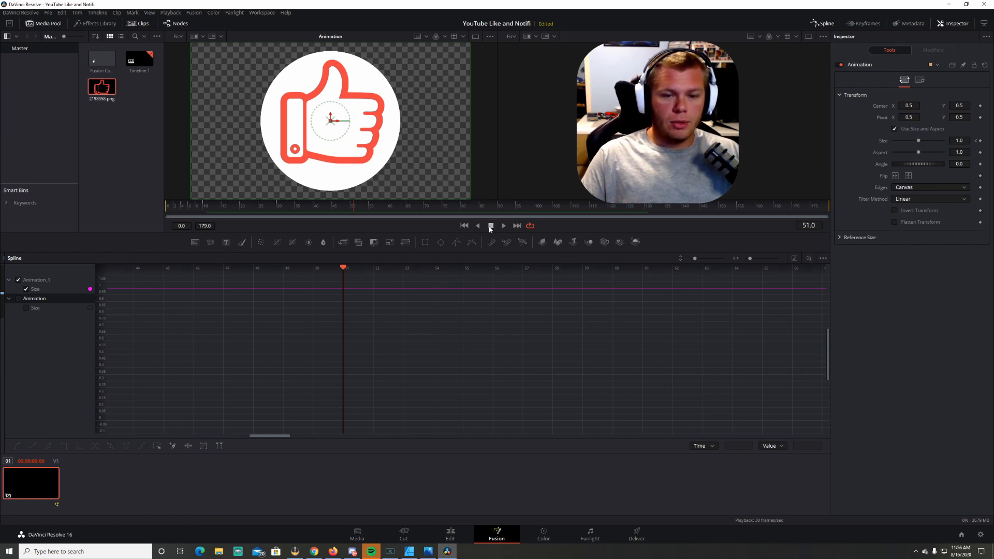
Step: Fit Animation_1's Size curve and shift both of its keyframes two frames later, to frames 12 and 32
click(793, 259)
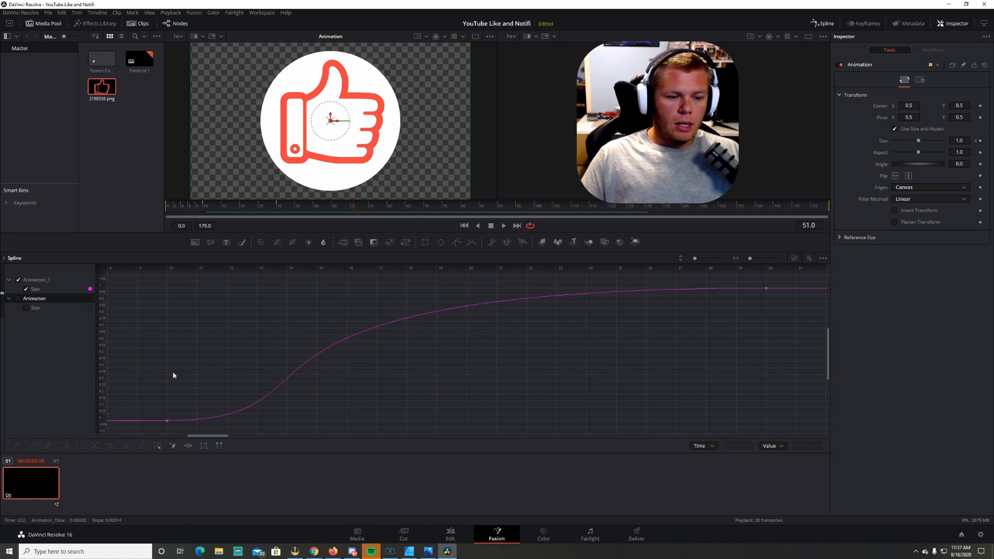
drag(135, 277, 789, 427)
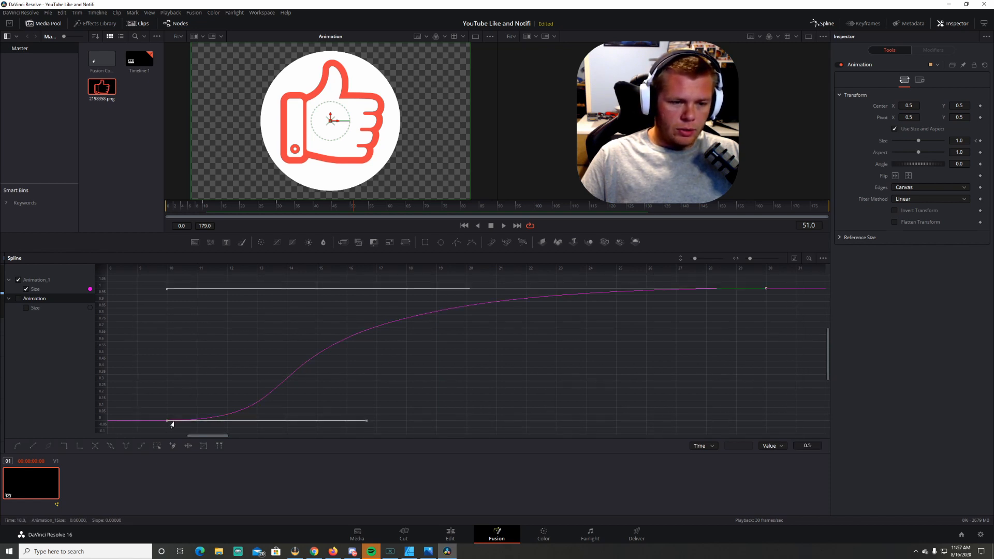
drag(172, 425, 232, 425)
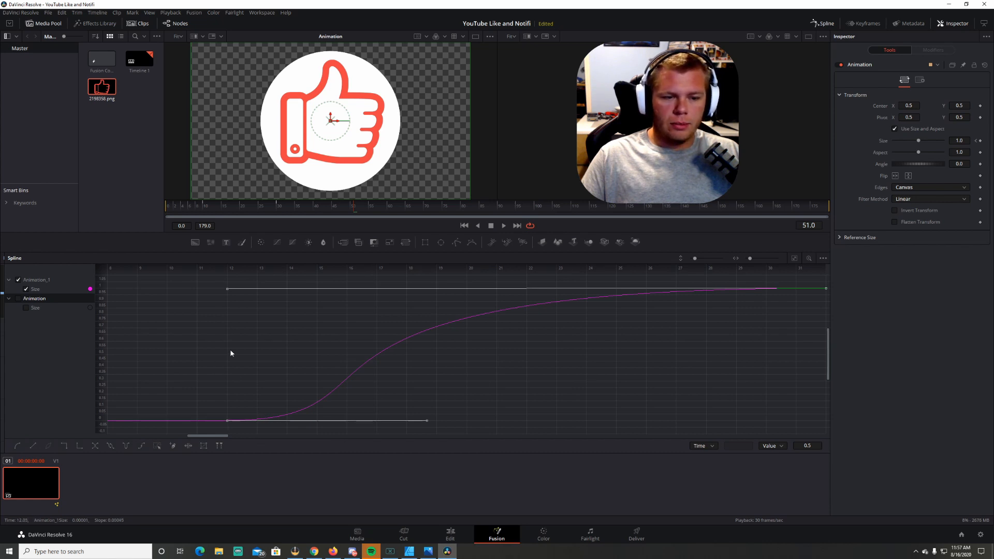
Step: Play the composition from the start to check the delayed thumbs-up scaling, and close the Spline editor to return to the node graph
click(464, 226)
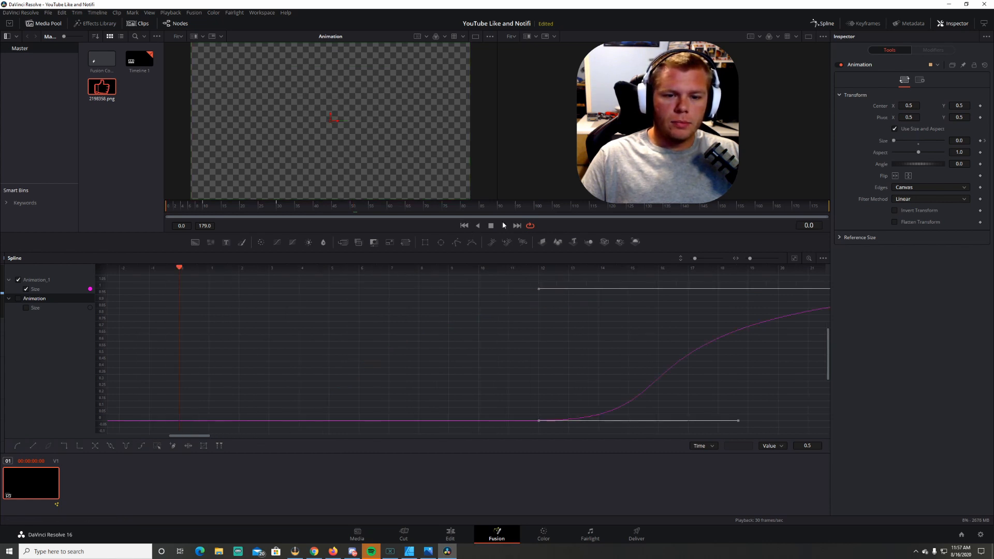
click(504, 226)
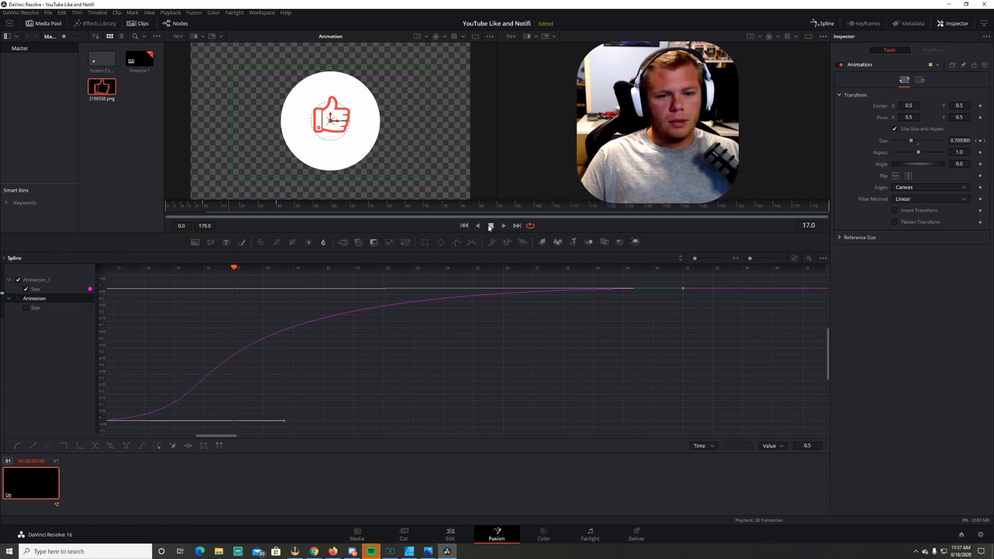
click(823, 23)
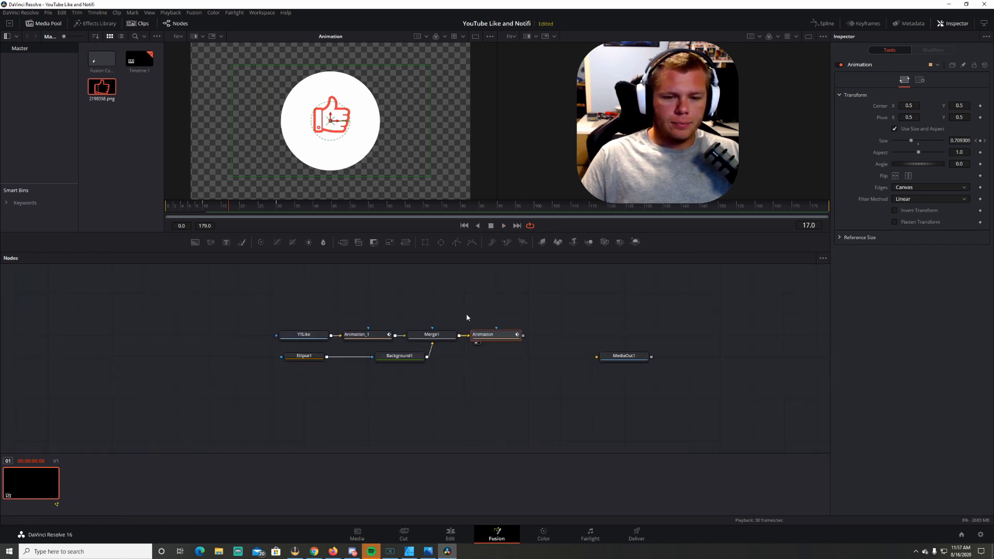
click(504, 225)
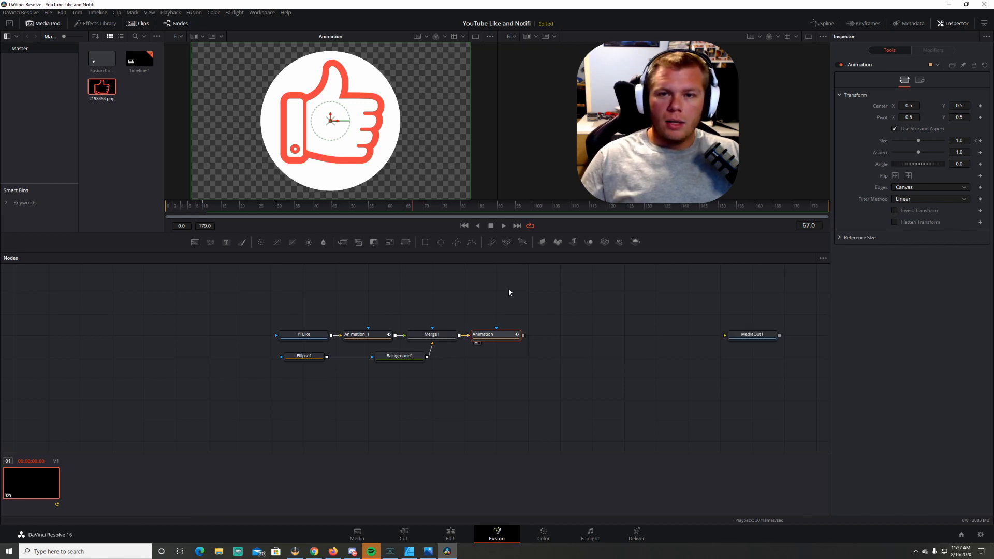
click(509, 290)
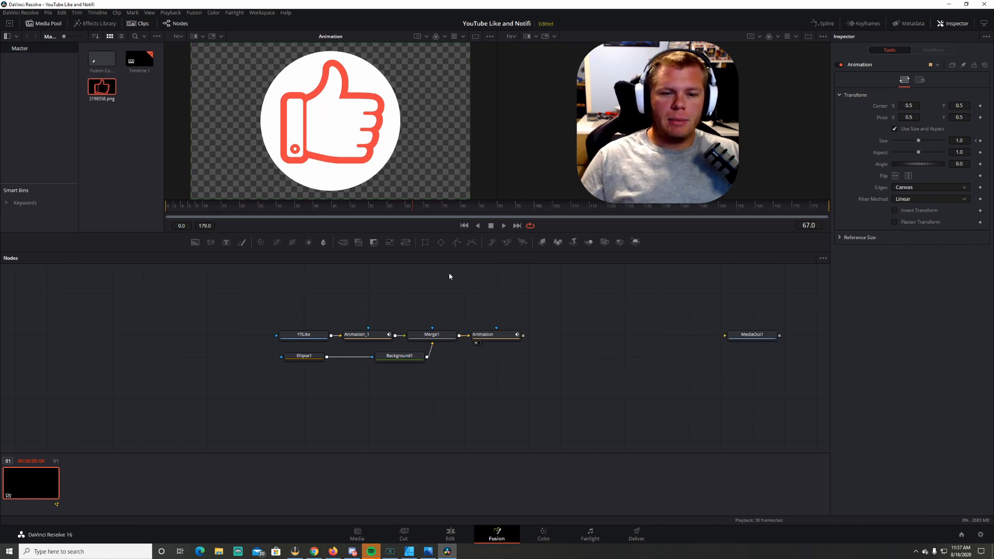
Step: Add a Transform node between Animation and MediaOut1 in the node graph and rename it Size
click(406, 241)
drag(498, 295, 595, 338)
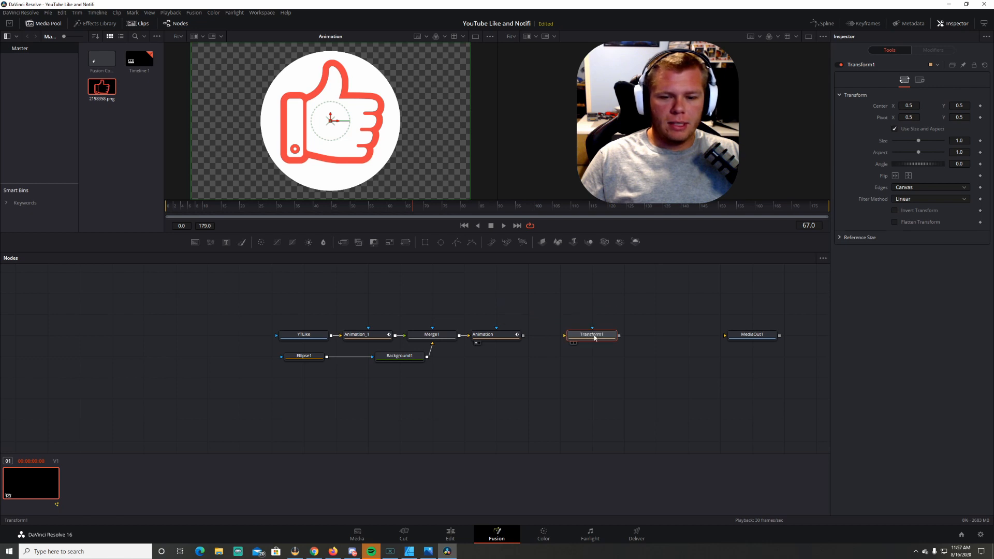
key(F2)
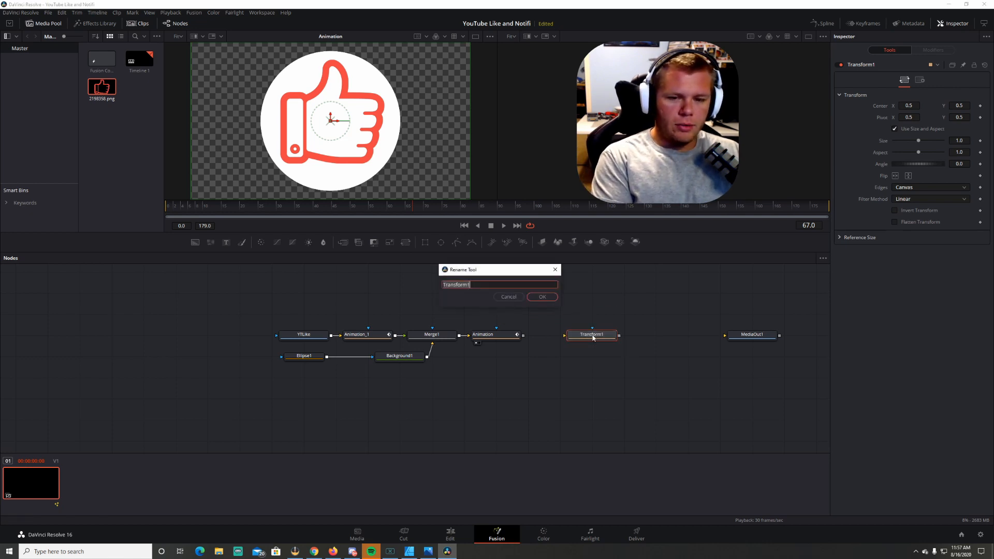
text(Size)
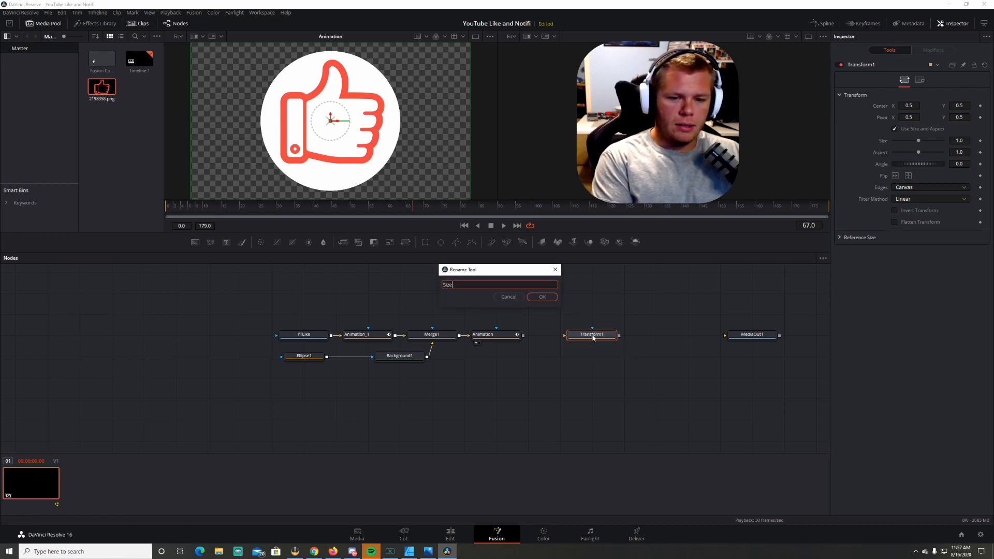
key(Return)
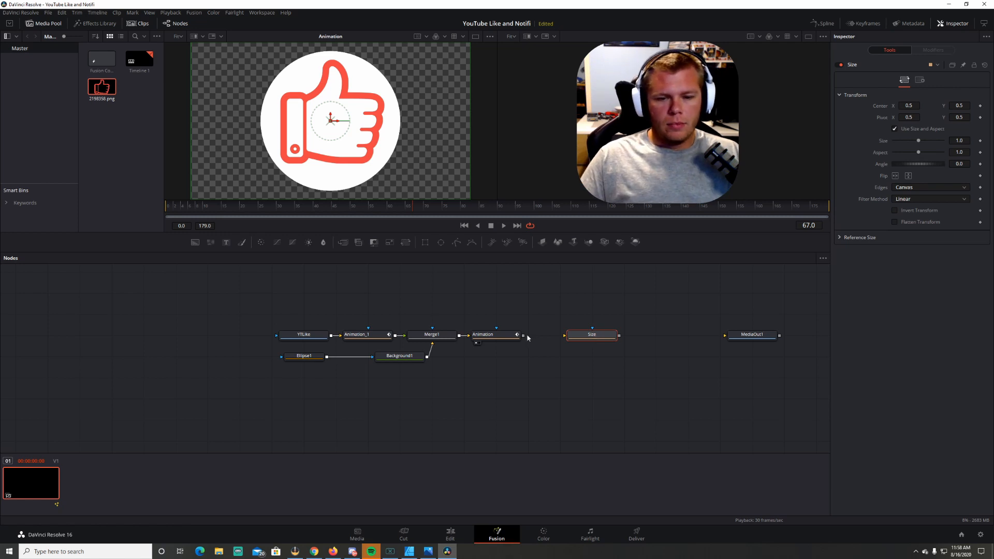
Step: Connect the Animation node's output to the Size node, view that node, and set its Size to 0.5
drag(523, 335, 589, 336)
click(540, 343)
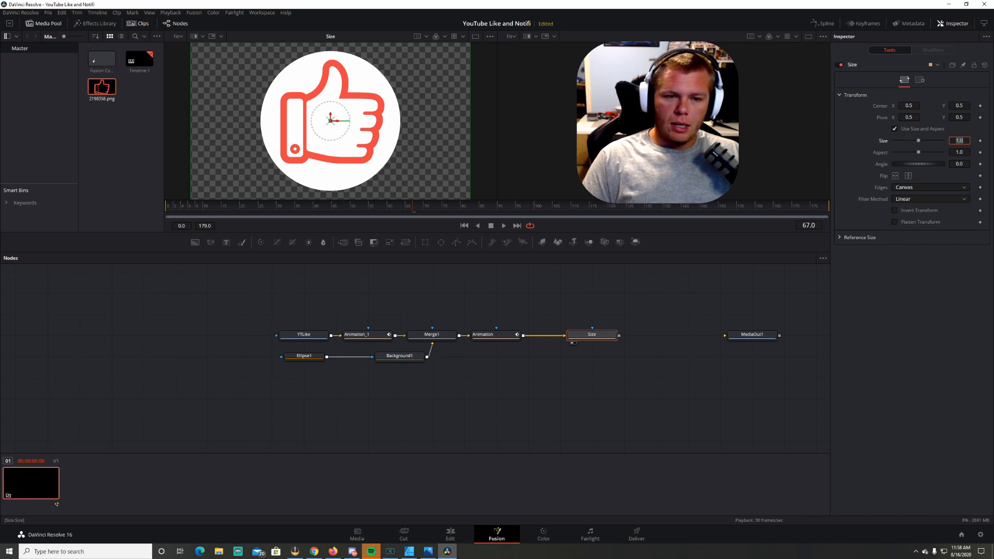
text(0.5)
key(Tab)
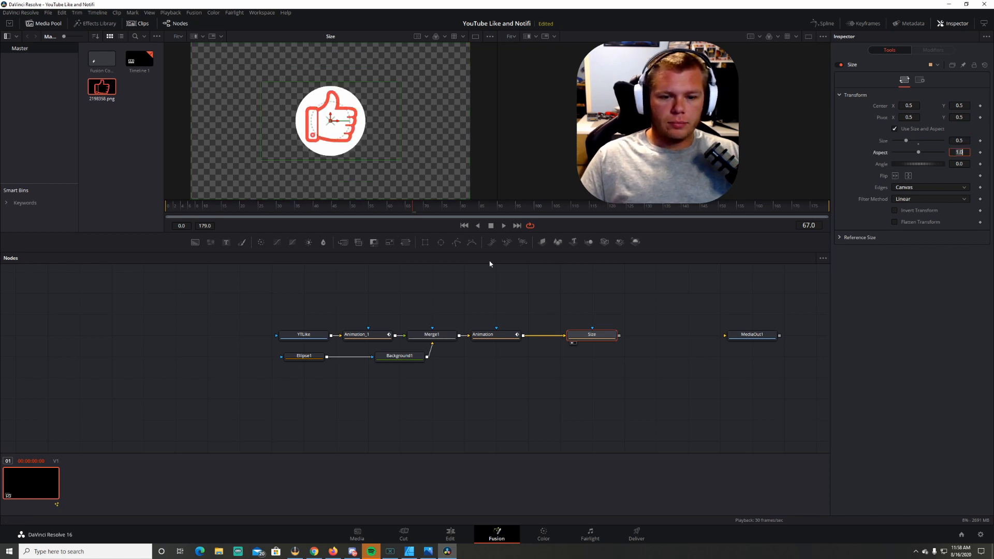
Step: Preview the half-size animation, move the graphic in the viewer to Center about X 0.70, Y 0.23, and scrub to frame 129
click(464, 226)
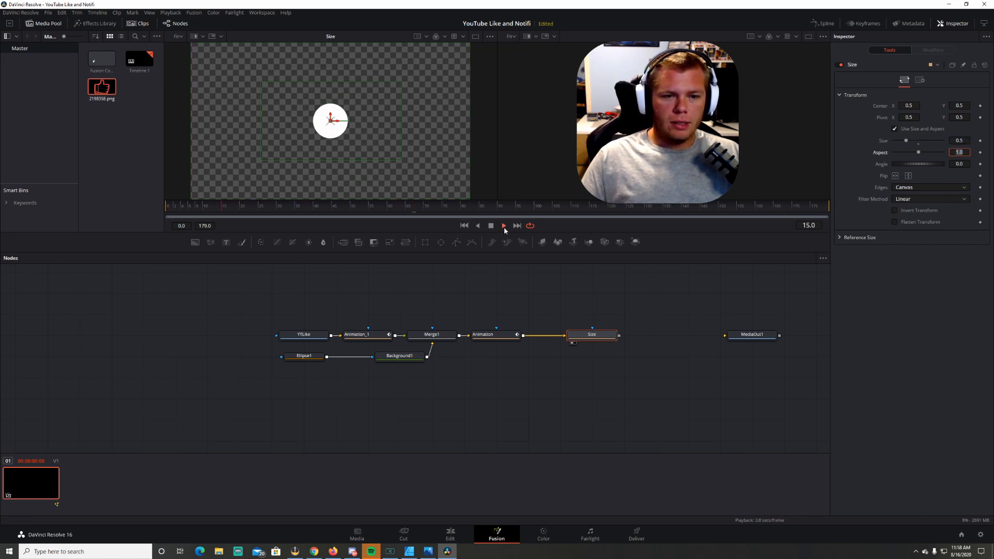
click(492, 227)
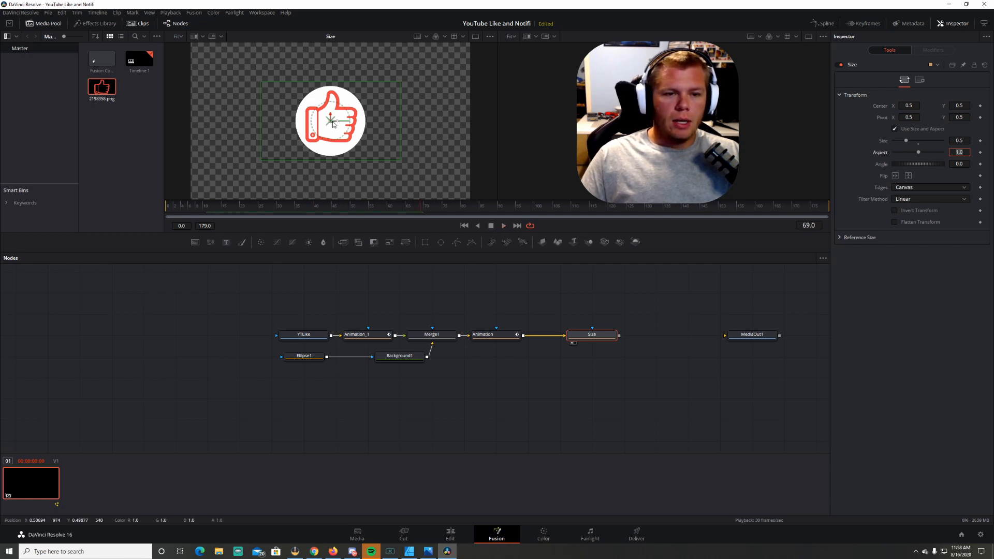
drag(331, 122, 391, 170)
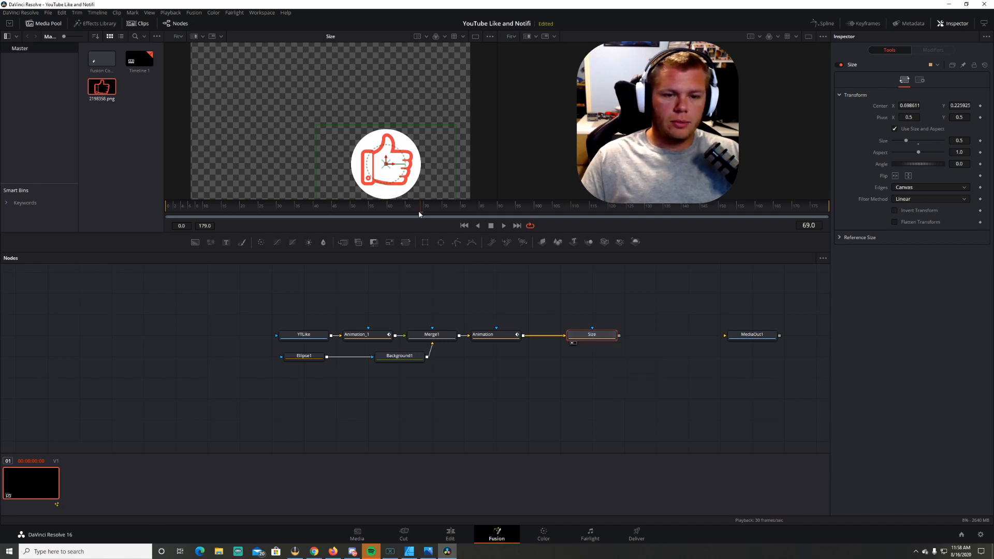
drag(418, 211, 634, 215)
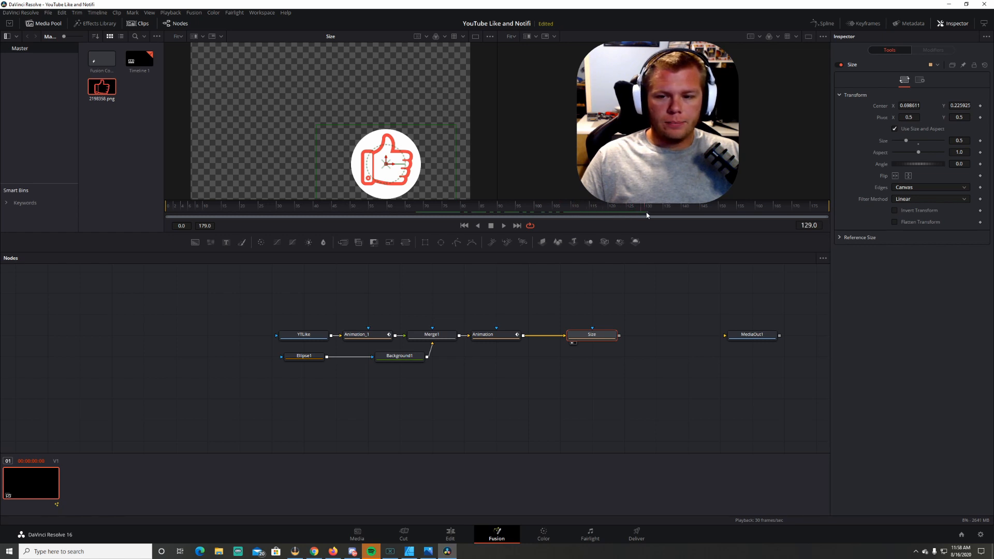
Step: Add keyframes for the Size node's Angle and Center at frame 120
click(613, 210)
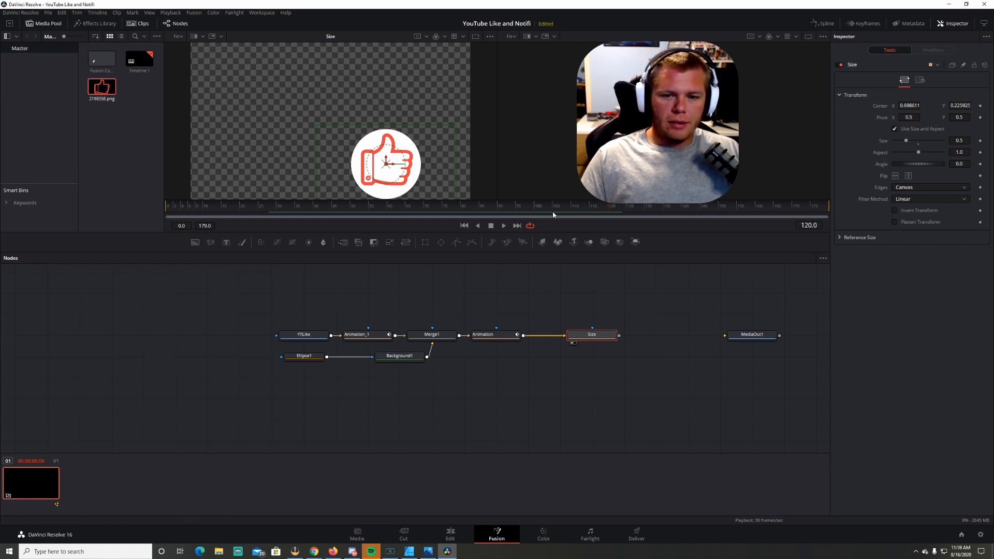
click(981, 165)
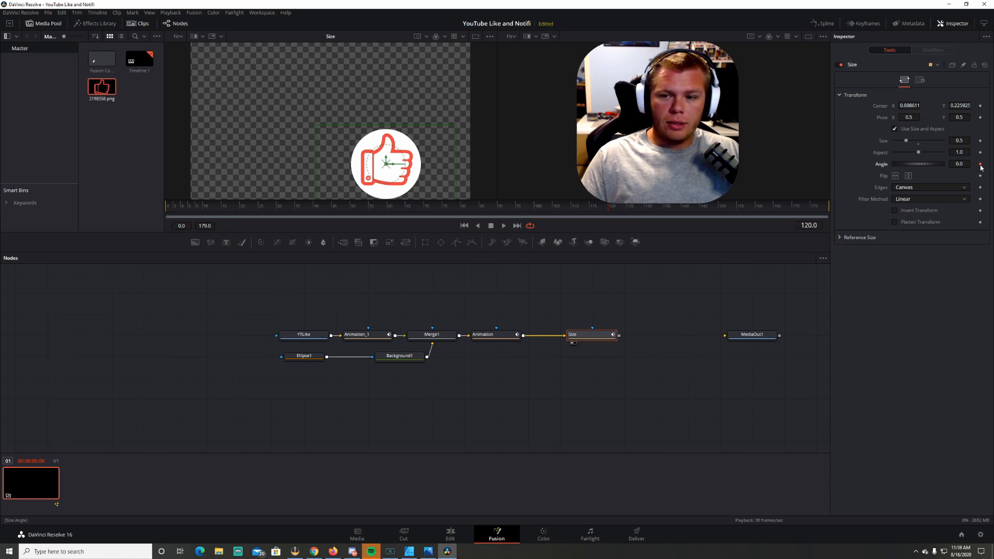
click(981, 106)
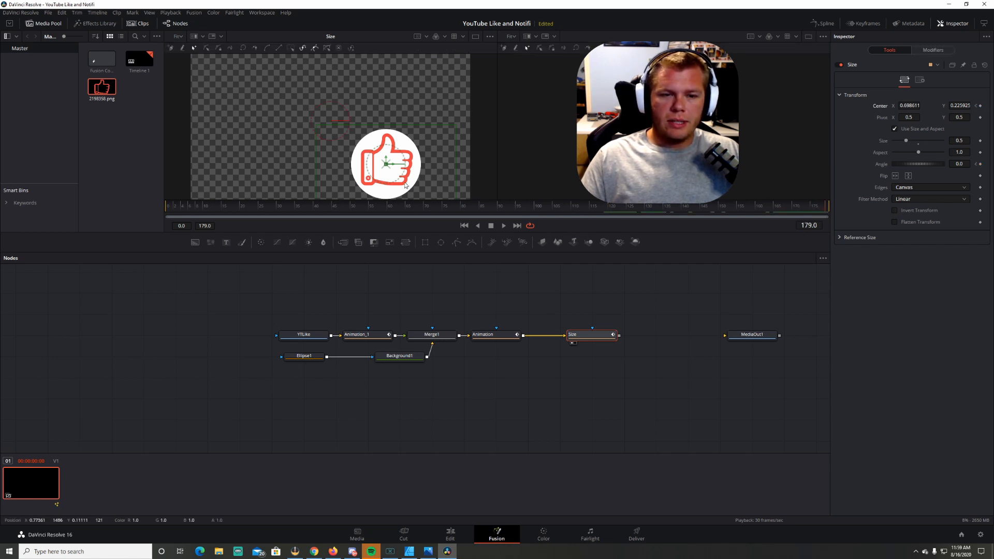
Step: At frame 179, move the graphic beyond the frame's right edge to Center X about 1.17, set Angle to 720, and preview the exit
drag(387, 164, 524, 165)
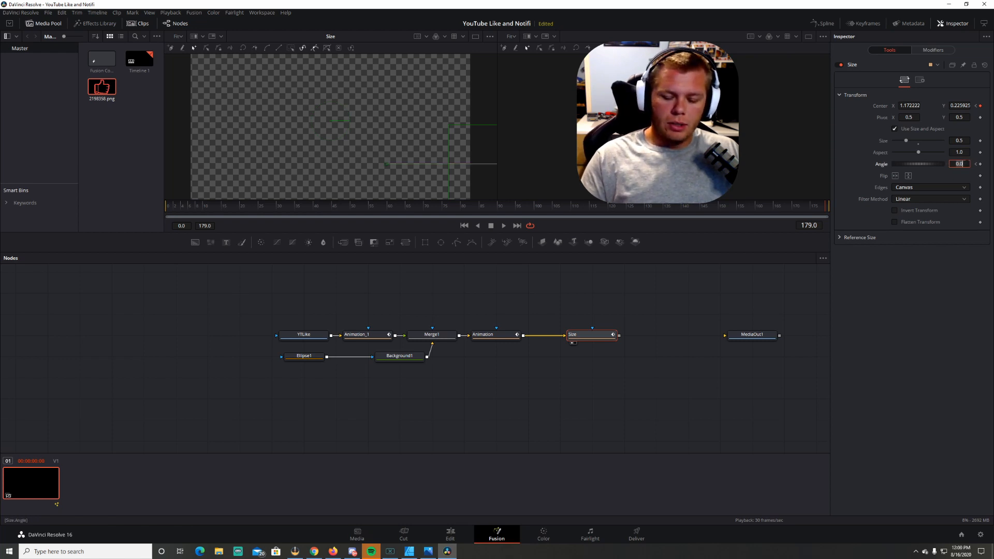
text(720)
key(Tab)
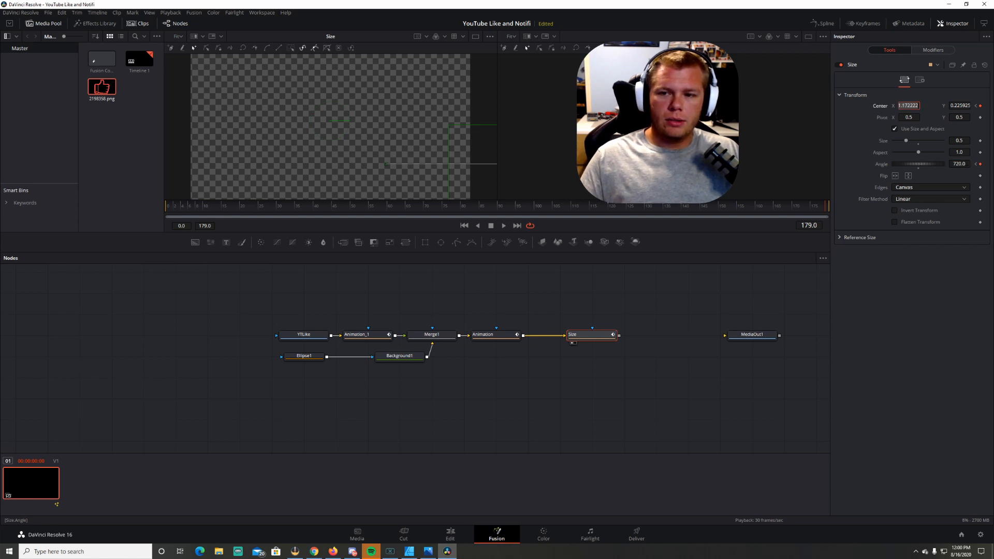
click(533, 214)
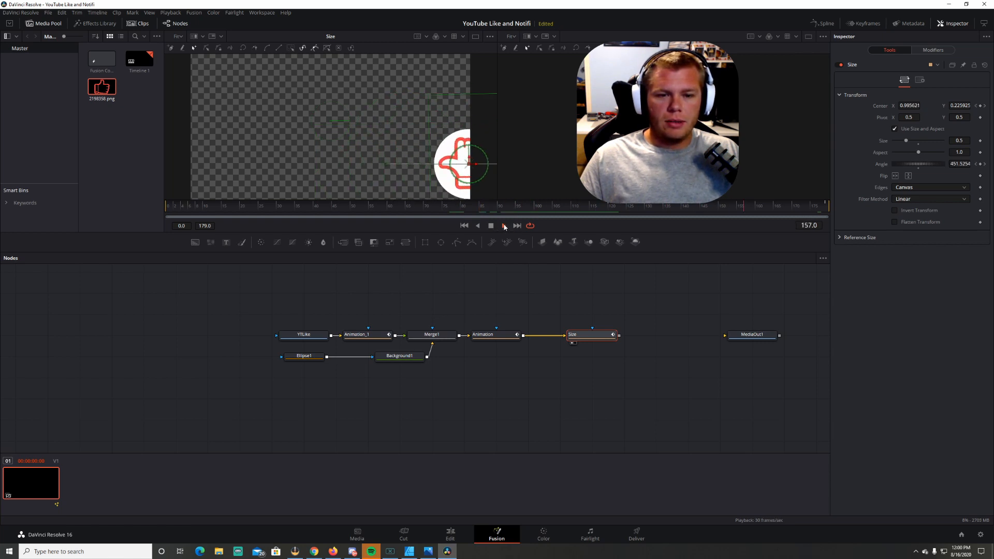
click(491, 226)
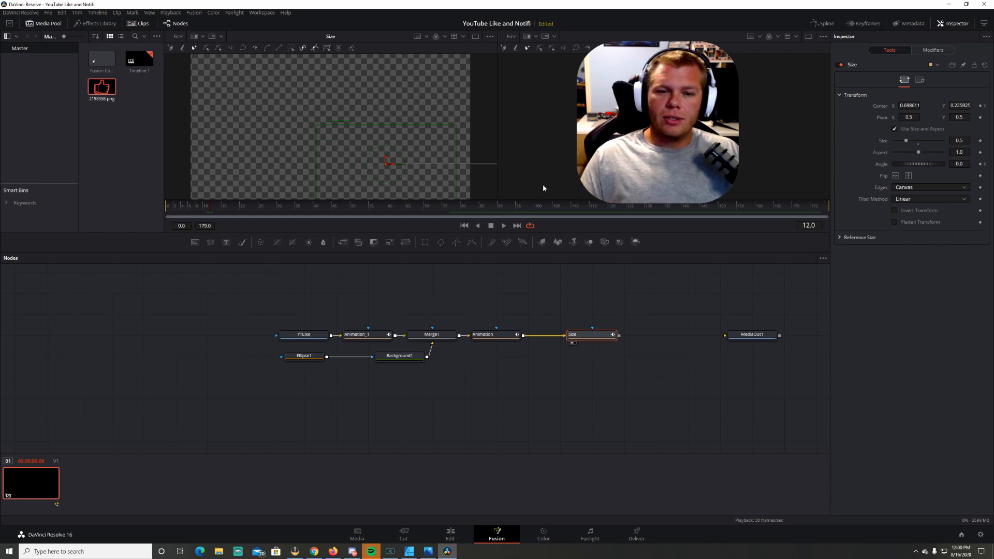
Step: Set the Size node's Angle at frame 179 to -720, and play the animation to check the spin direction
drag(820, 208, 839, 208)
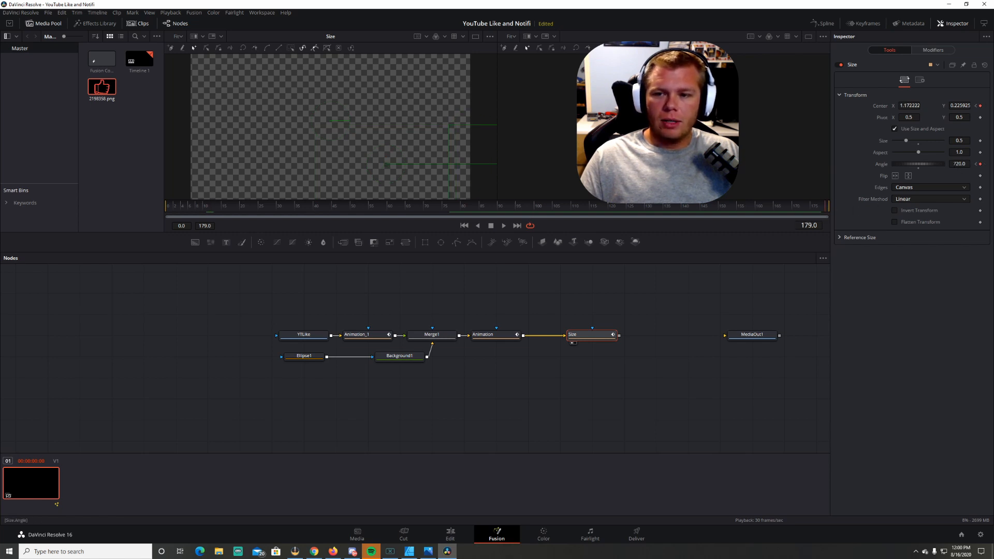
click(960, 164)
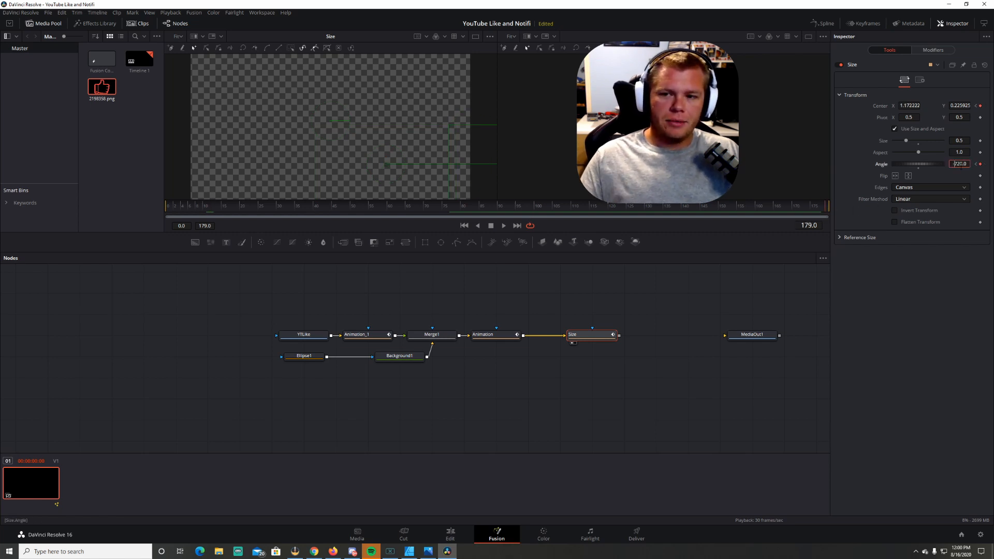
text(-)
key(Return)
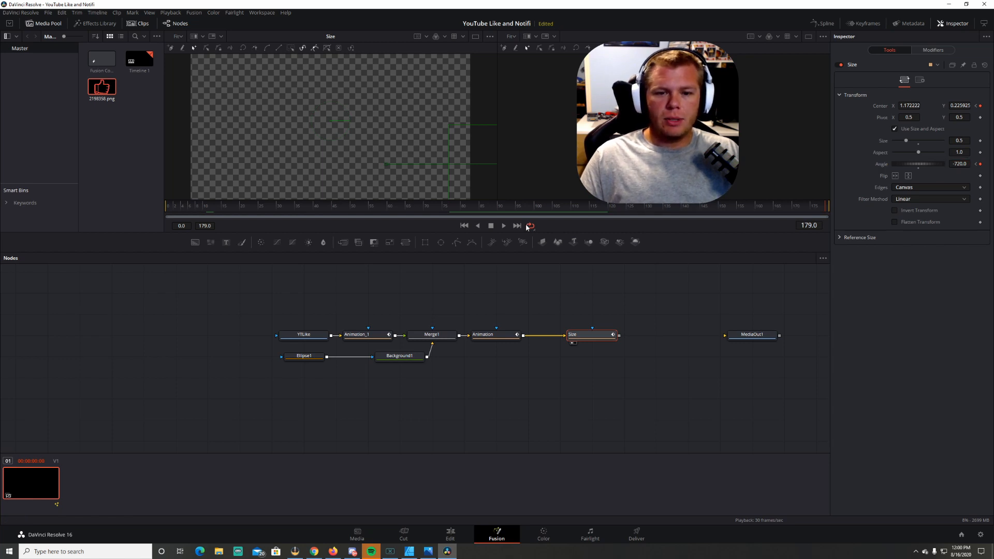
drag(529, 207, 398, 217)
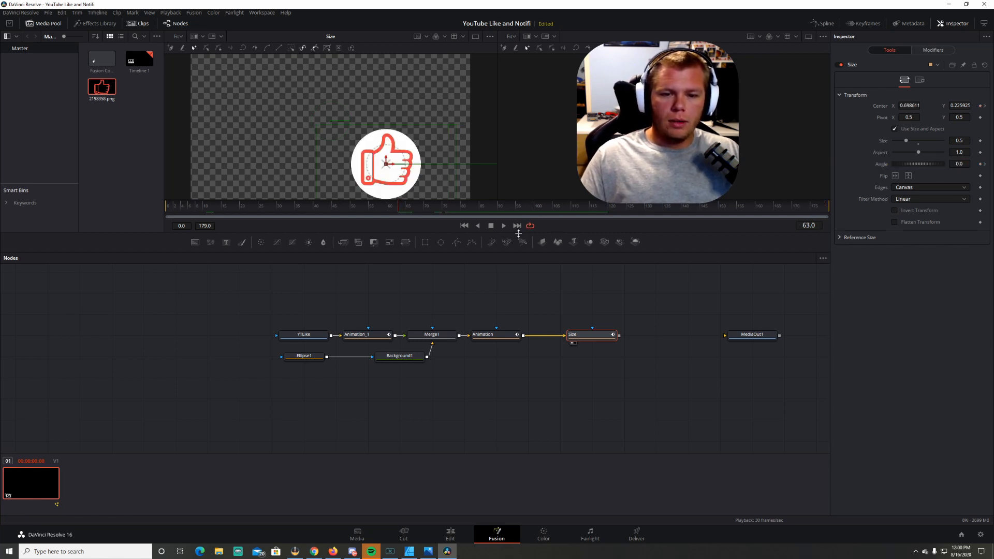
click(503, 226)
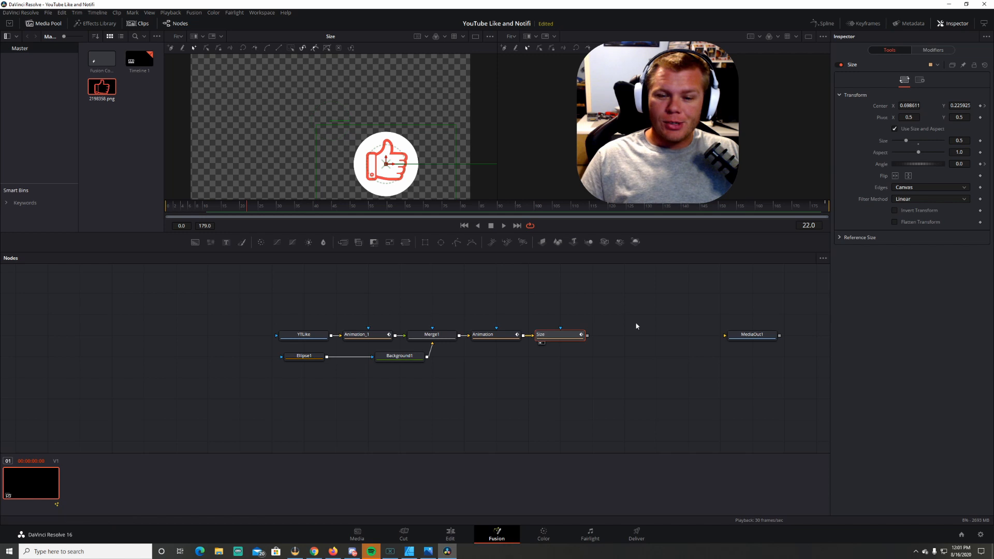
click(650, 324)
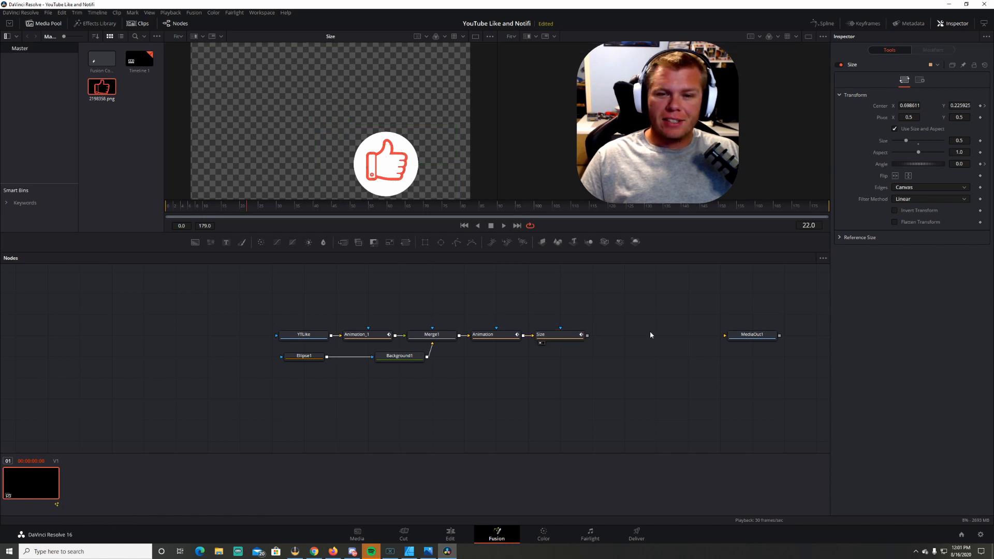
Step: Open the Spline editor, hide the Animation_1 curve, and fit the Size node's Displacement and Angle curves in the graph
click(824, 23)
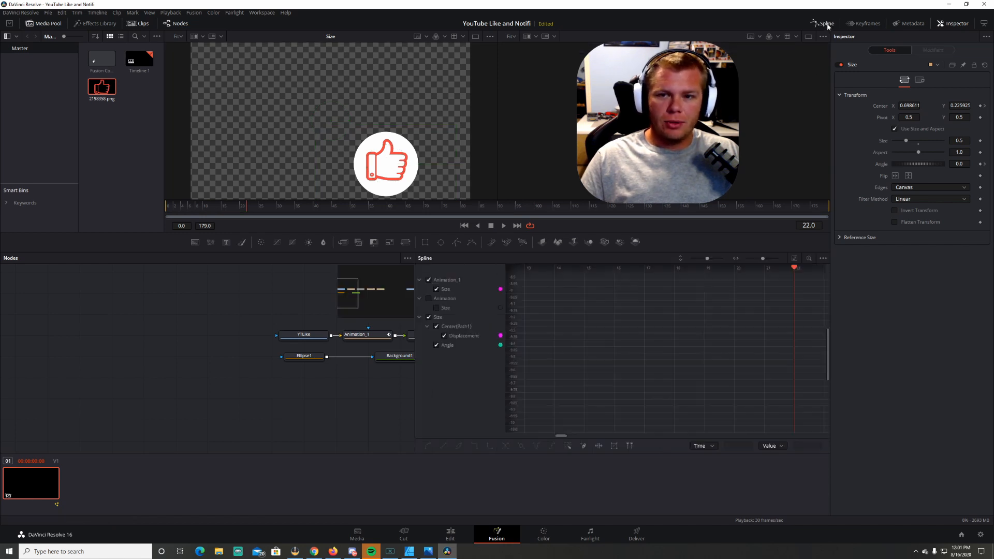
click(794, 258)
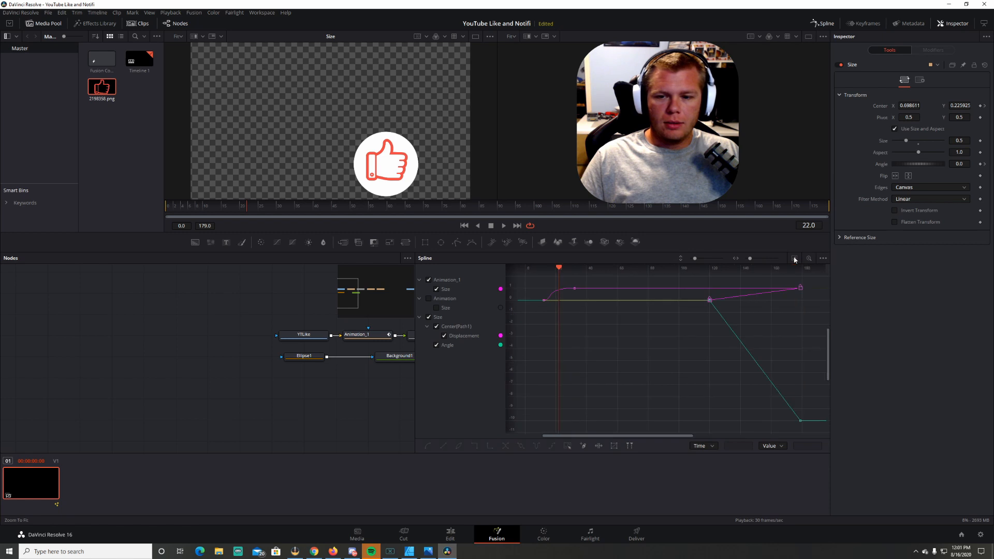
click(429, 281)
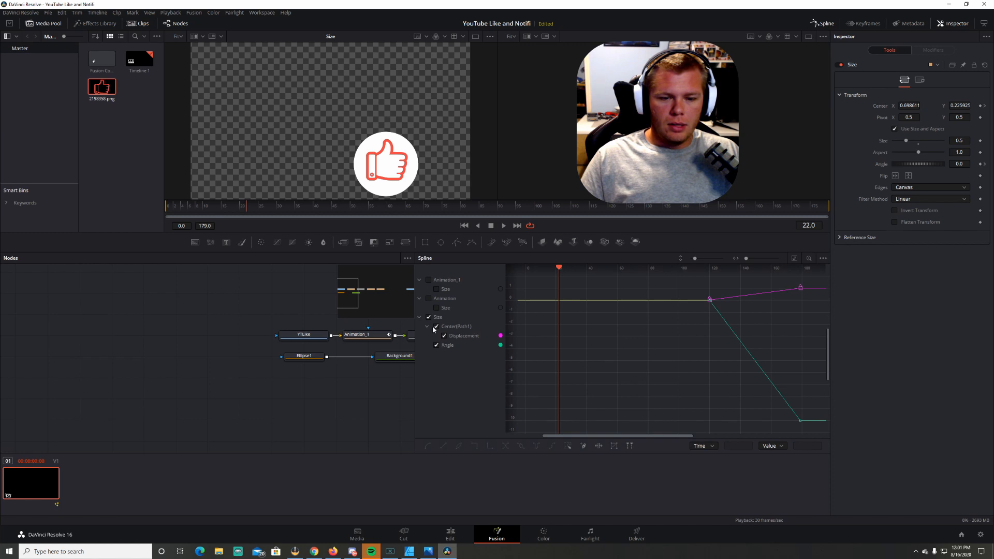
click(794, 259)
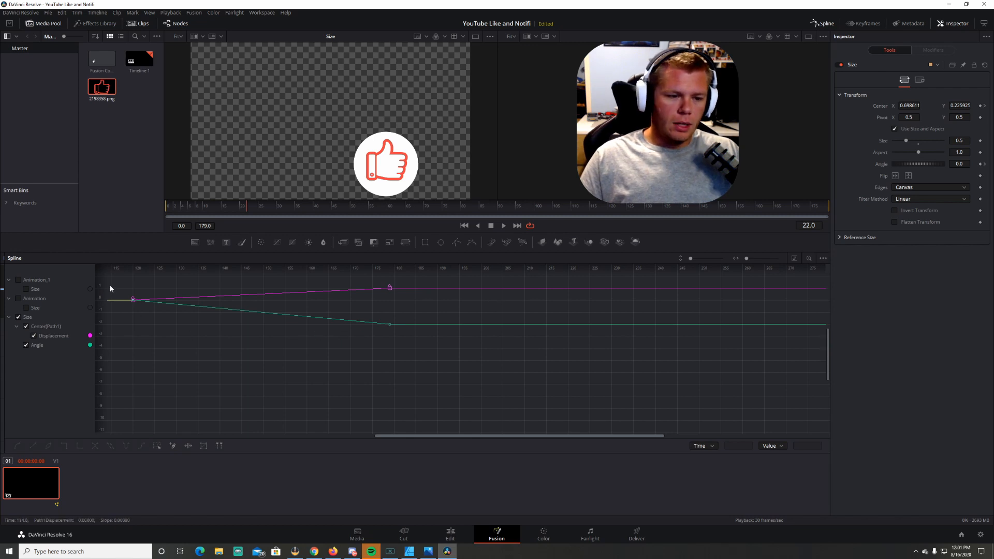
click(794, 258)
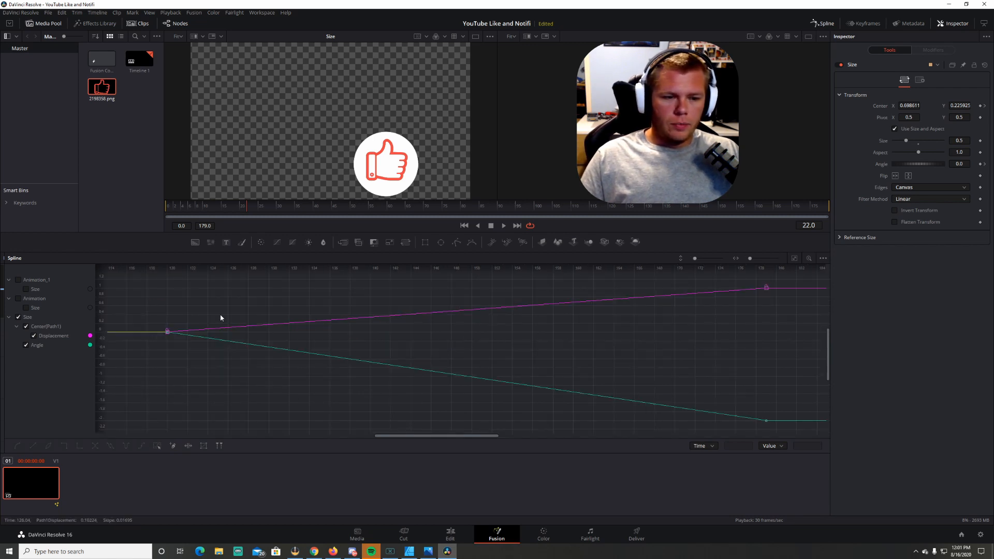
Step: Smooth all keyframes of the Displacement and Angle curves, and play the composition from the start to check the motion
drag(131, 278, 799, 433)
key(s)
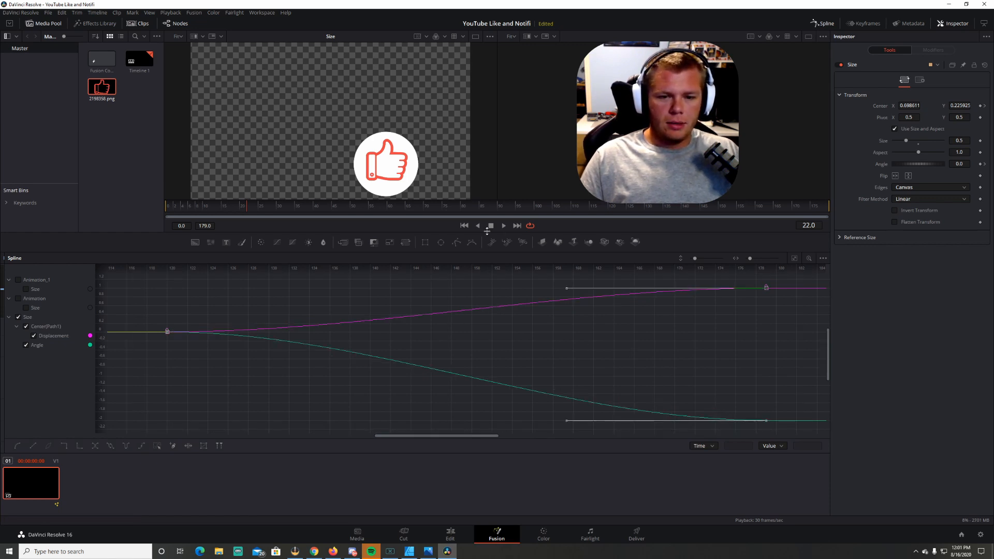
click(465, 225)
click(503, 226)
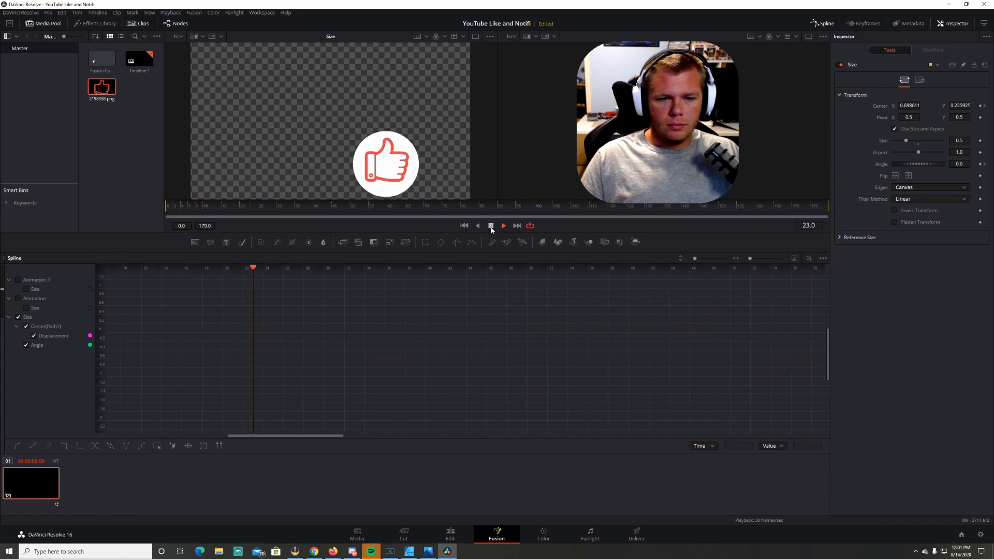
click(490, 226)
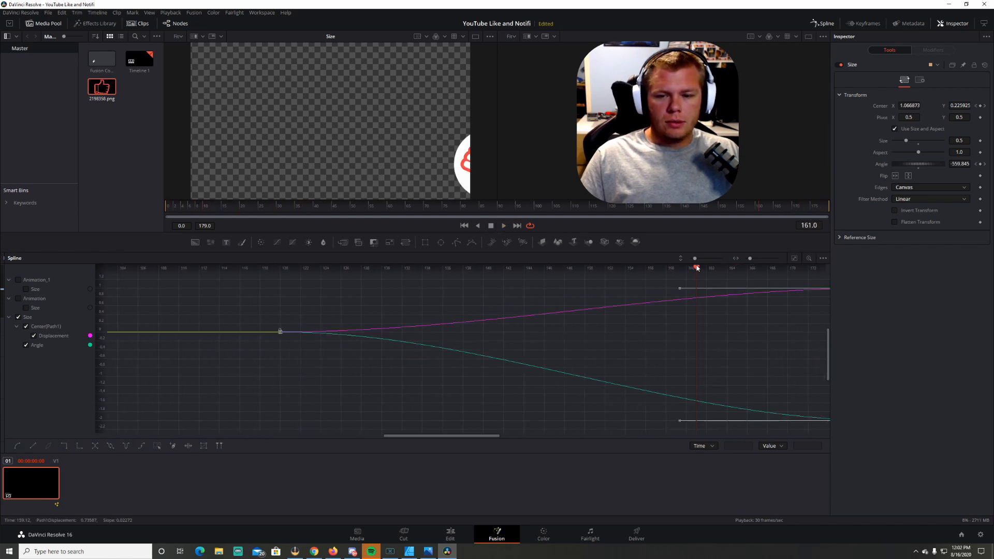
Step: Extend the Displacement curve's end-keyframe handle back horizontally to about frame 130, and preview the easing
drag(697, 268, 381, 269)
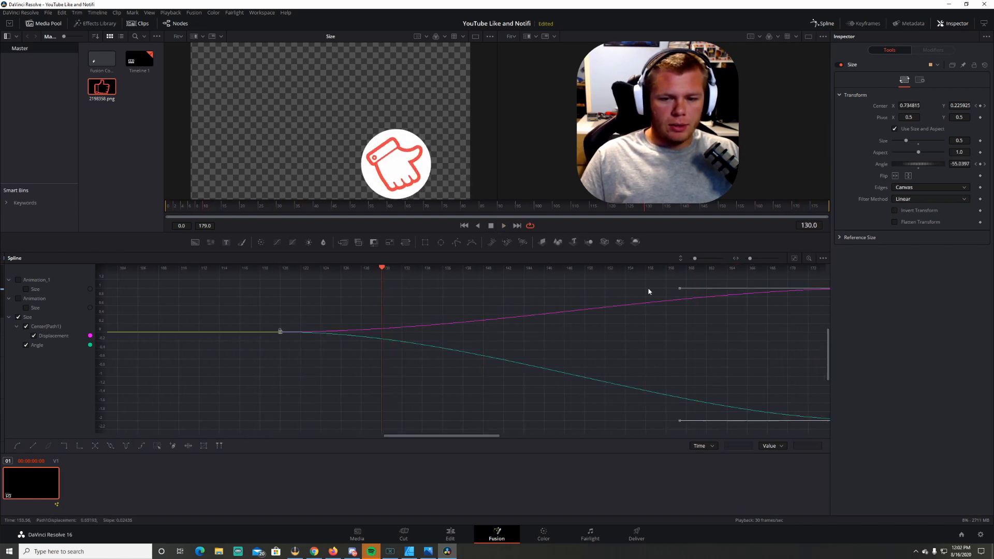
drag(678, 291, 379, 291)
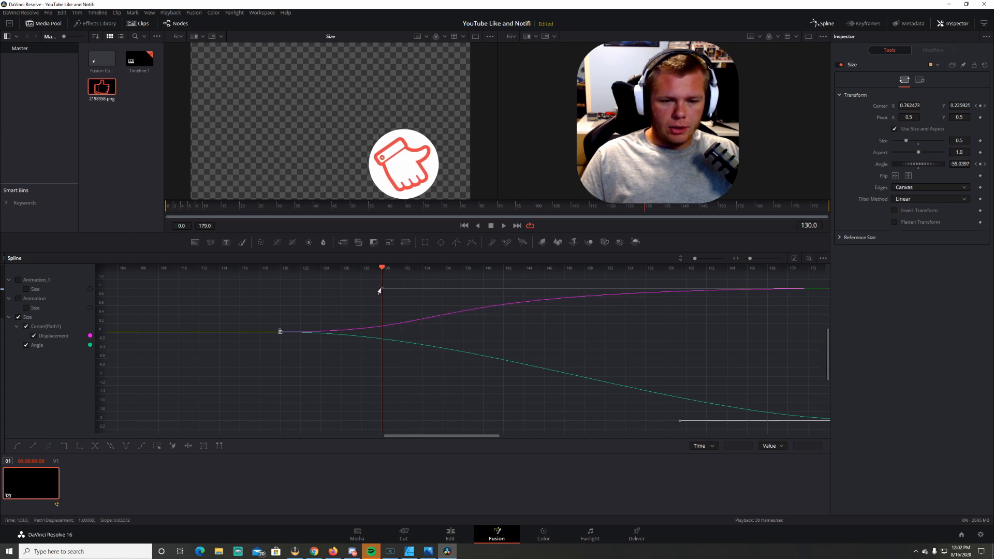
click(503, 226)
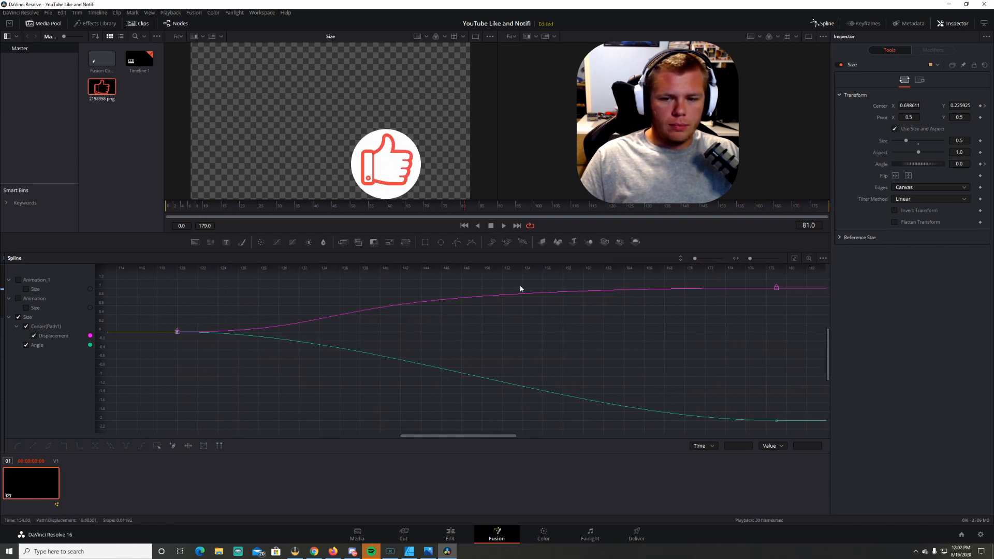
click(777, 288)
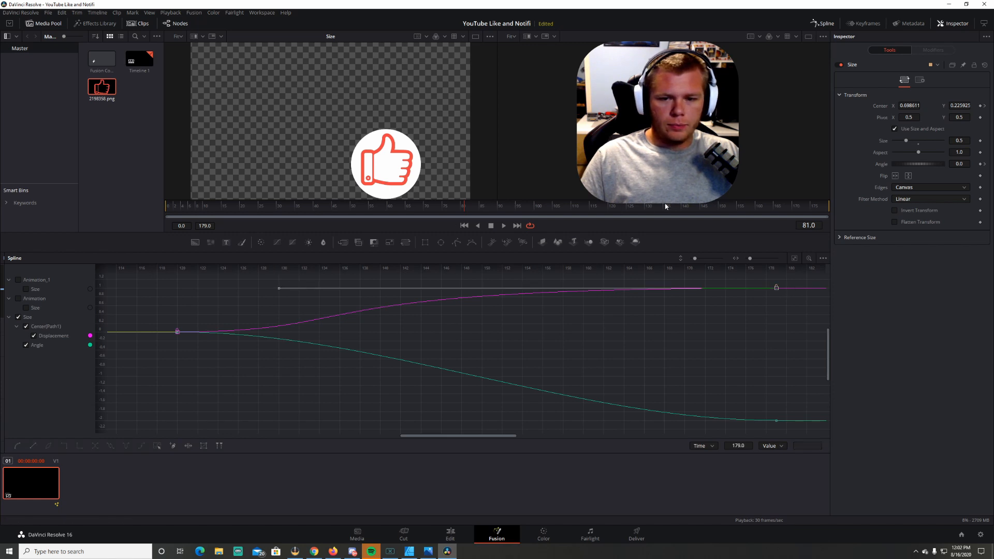
Step: Keep the Angle curve's last keyframe at frame 179 and extend its handle back horizontally to about frame 130
drag(666, 206, 645, 207)
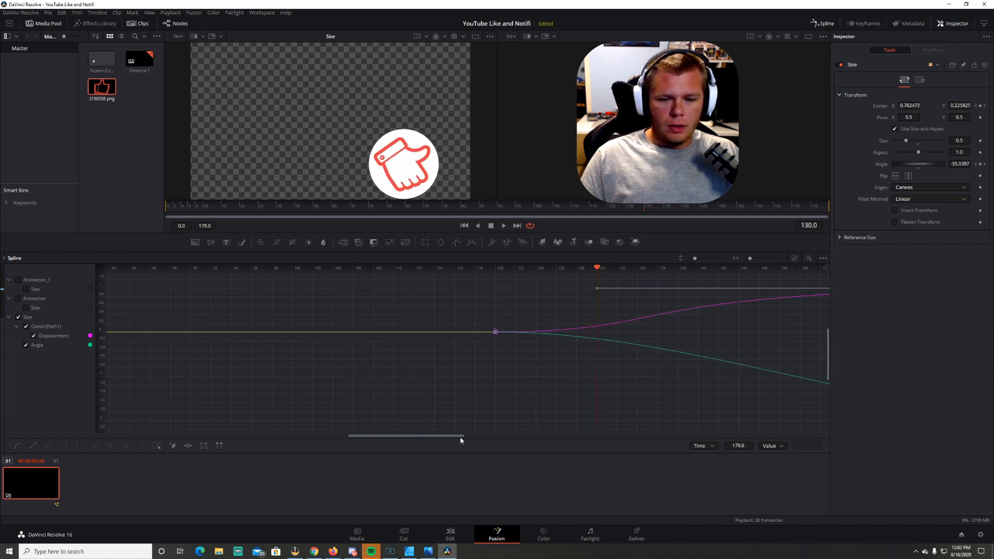
drag(461, 438, 517, 442)
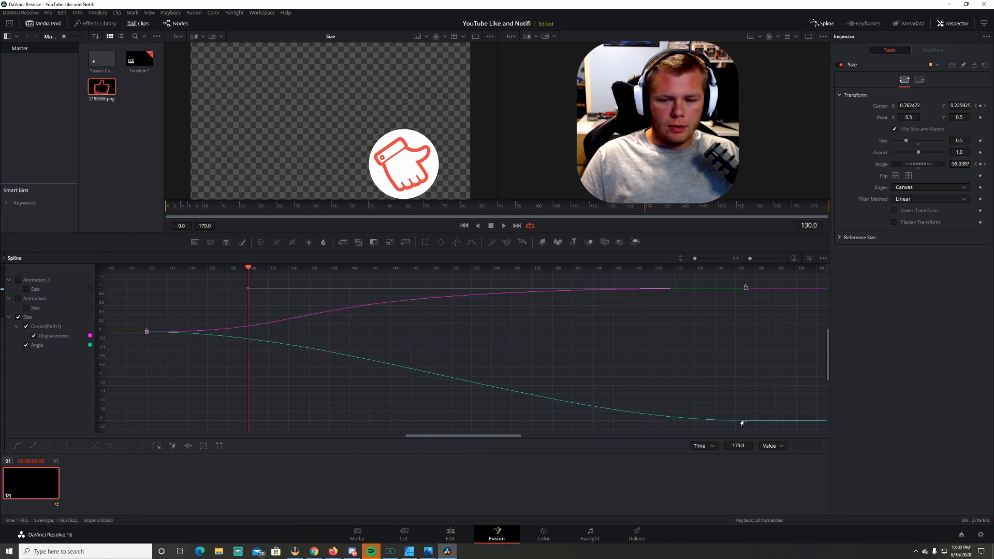
drag(745, 423, 459, 417)
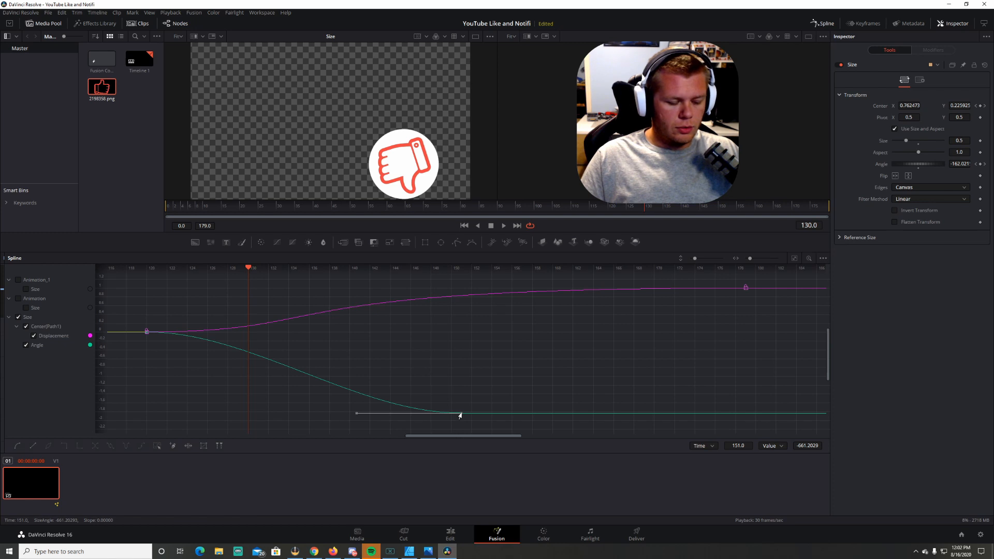
key(ctrl+z)
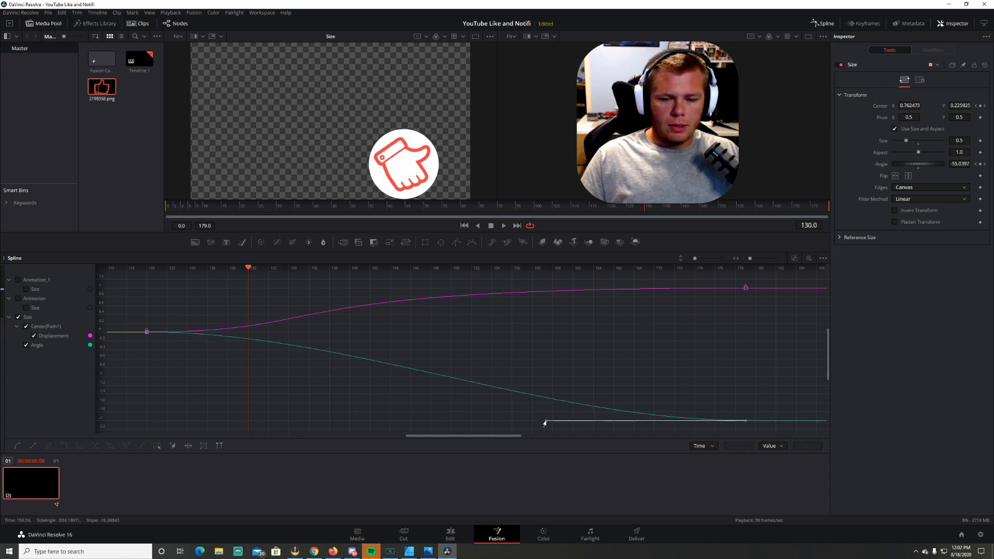
drag(546, 420, 246, 423)
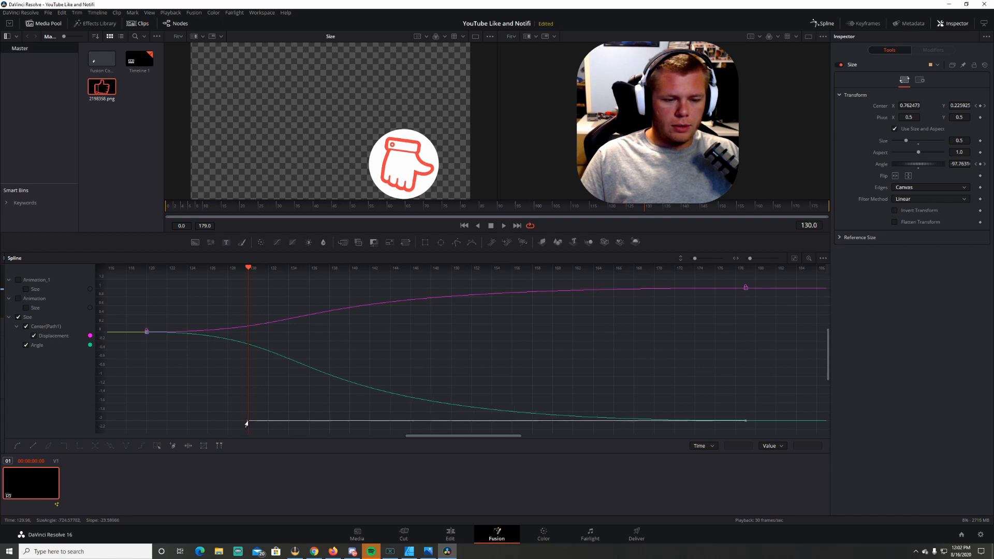
Step: Preview the eased spin-out from frame 120, and close the Spline editor to replay the whole animation with the Size node selected
drag(241, 268, 147, 277)
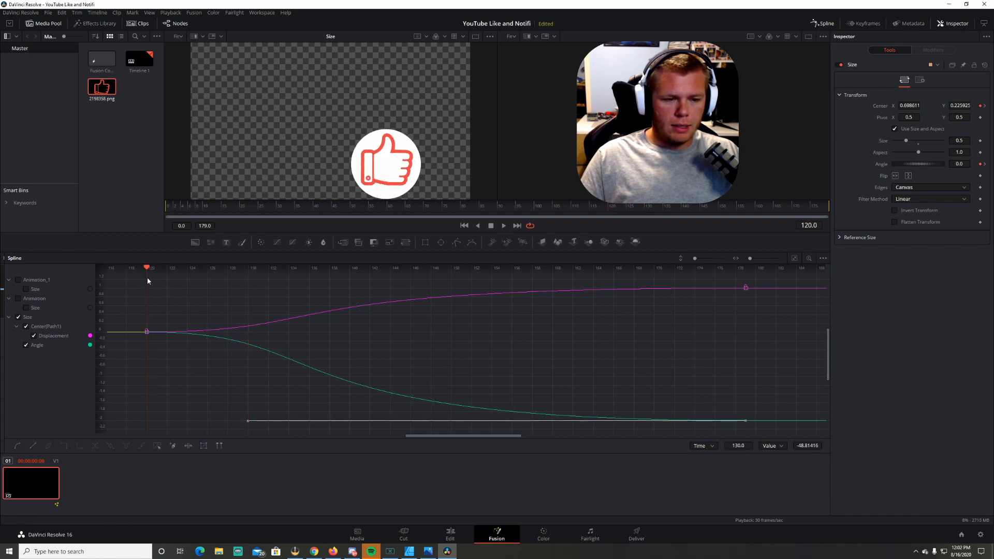
click(504, 226)
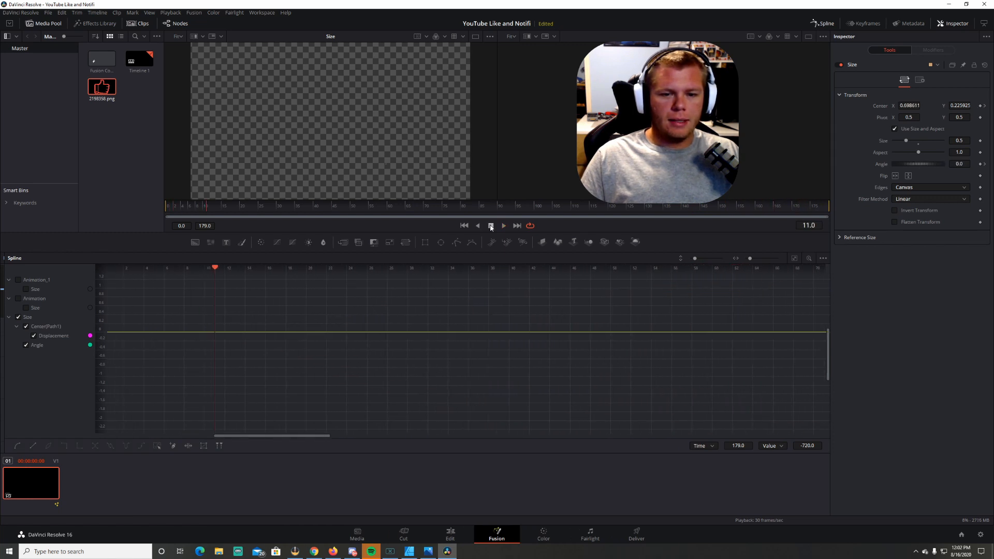
click(491, 226)
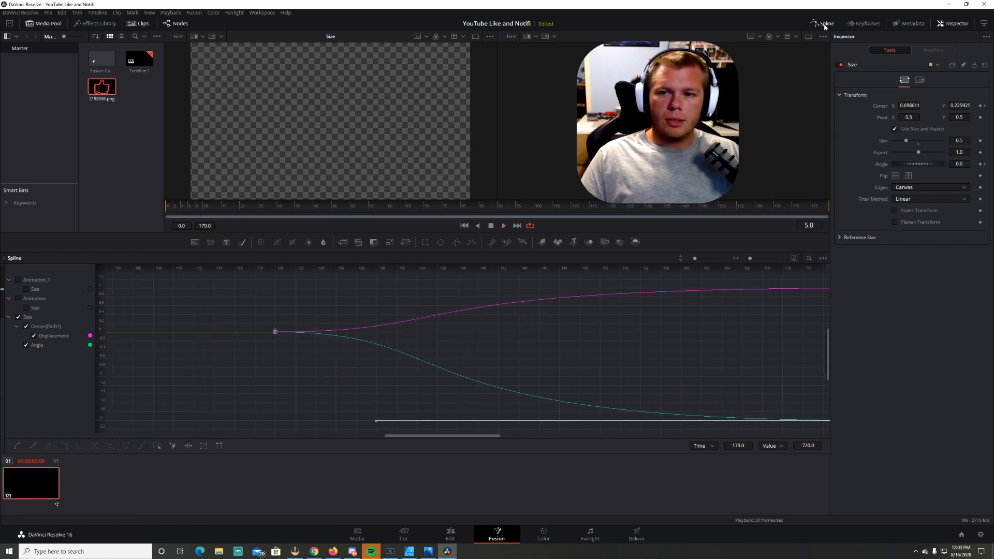
click(824, 23)
click(557, 335)
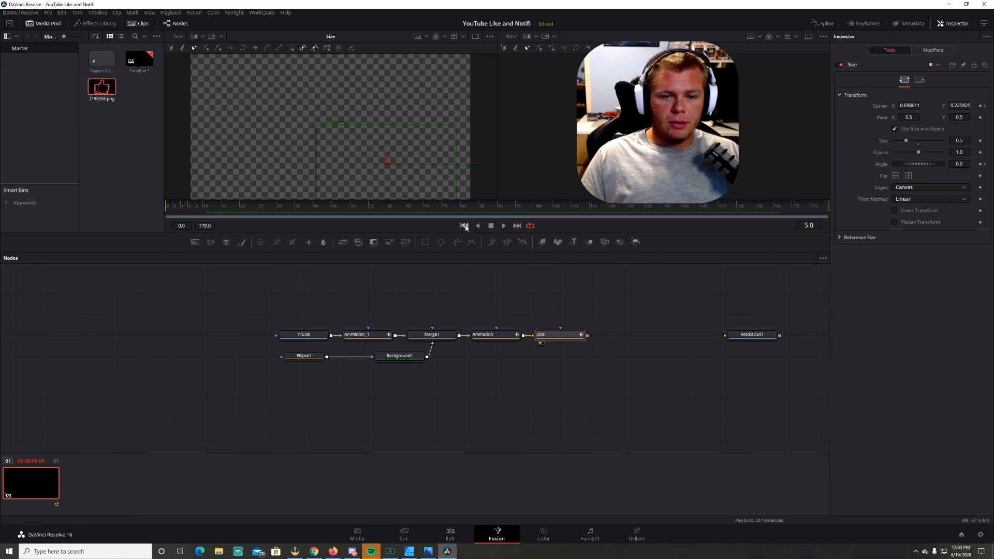
click(504, 228)
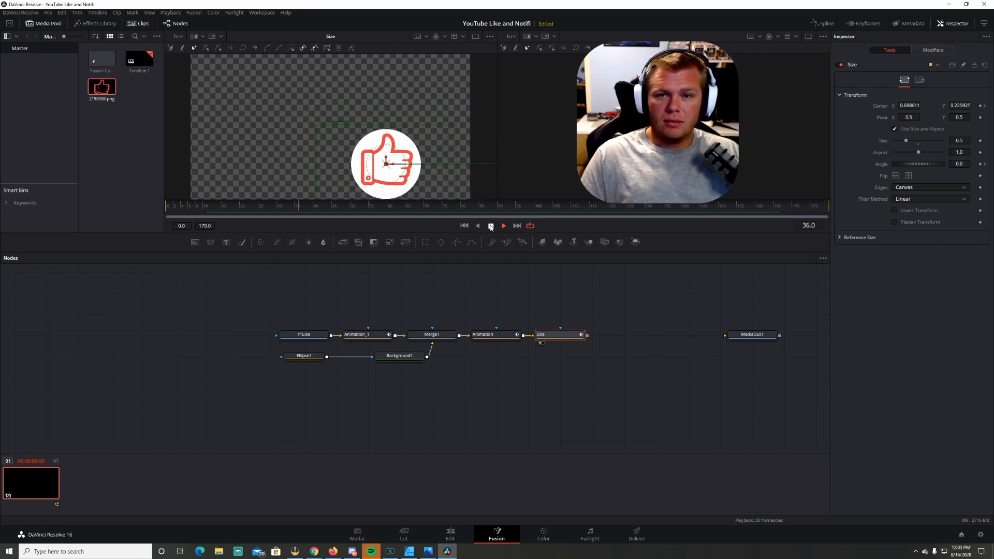
Step: Stop the playback and connect the Size node's output to the MediaOut1 node
click(491, 226)
click(644, 357)
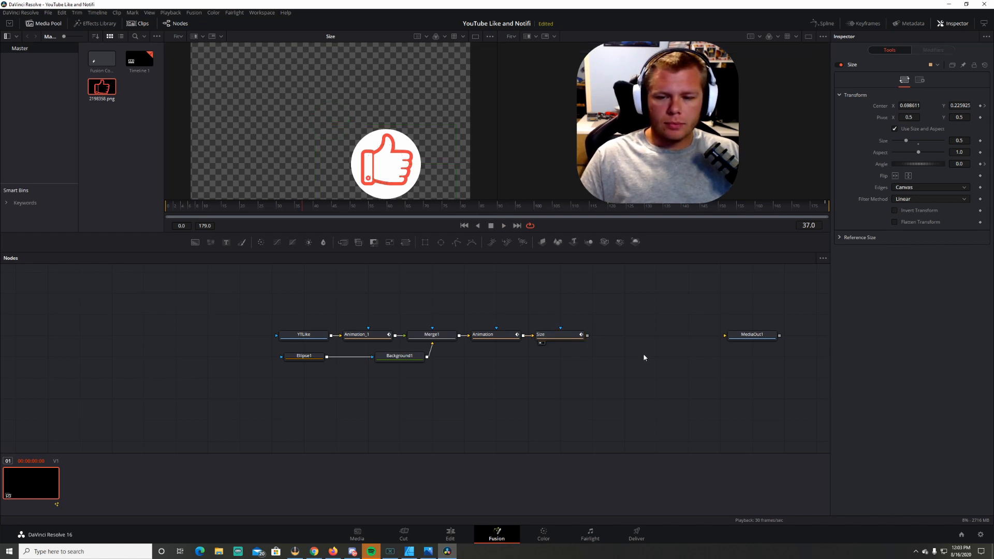
click(555, 334)
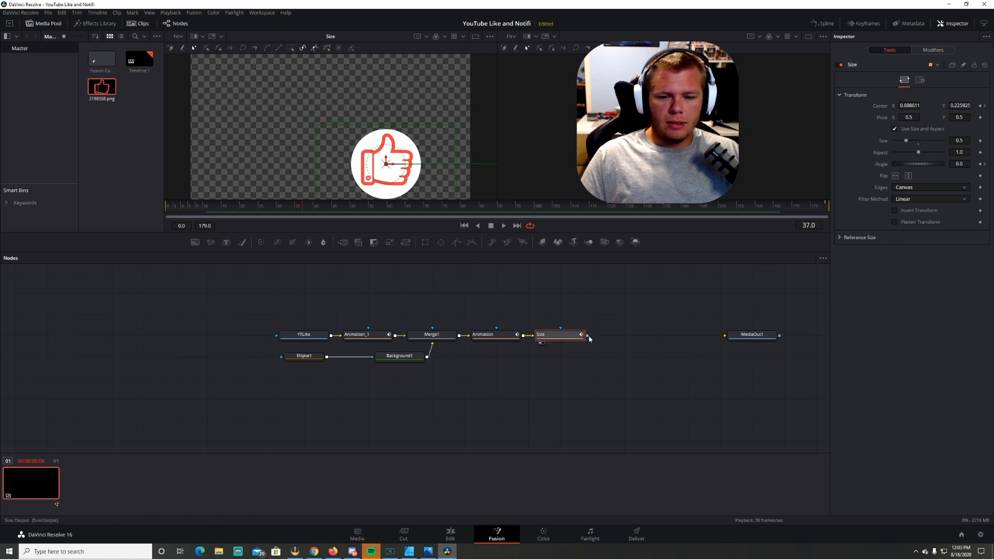
drag(587, 336, 726, 336)
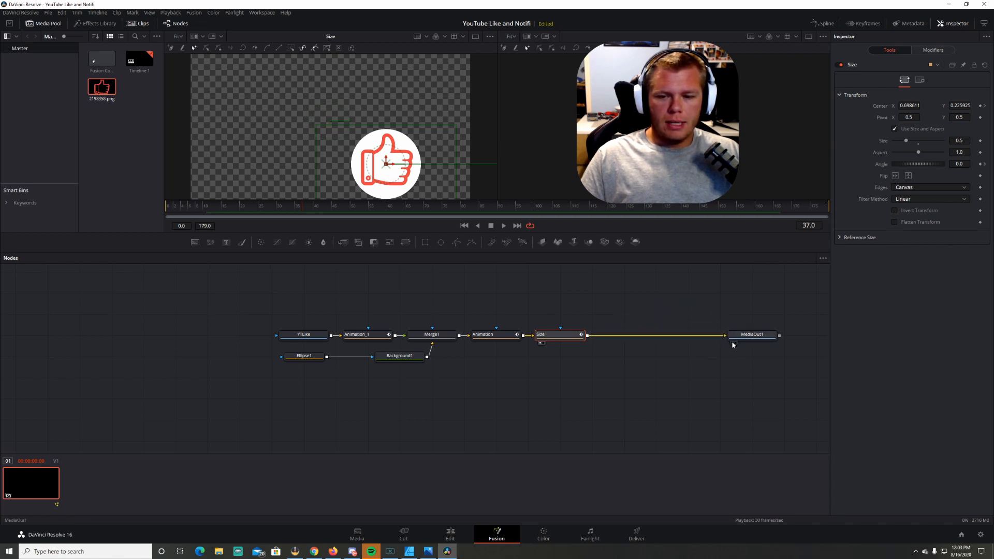
Step: Switch to the Deliver page and set the render location to the Animation folder inside YouTube Sub and Like animations
click(451, 535)
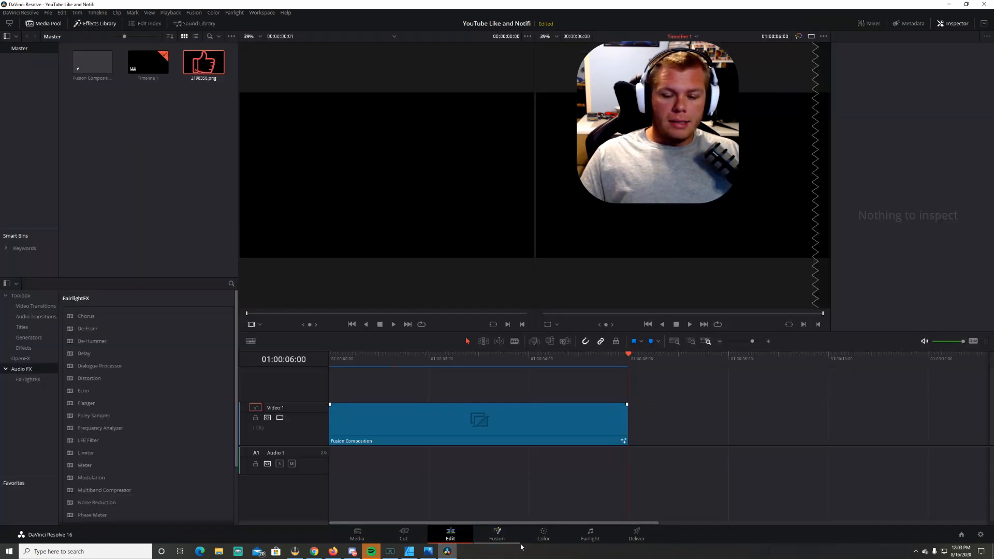
click(642, 542)
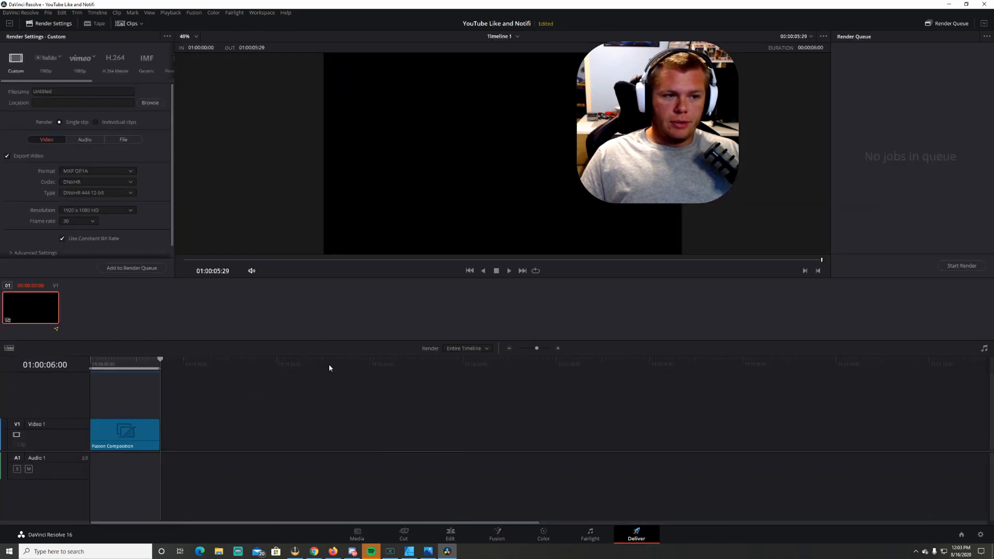
click(150, 102)
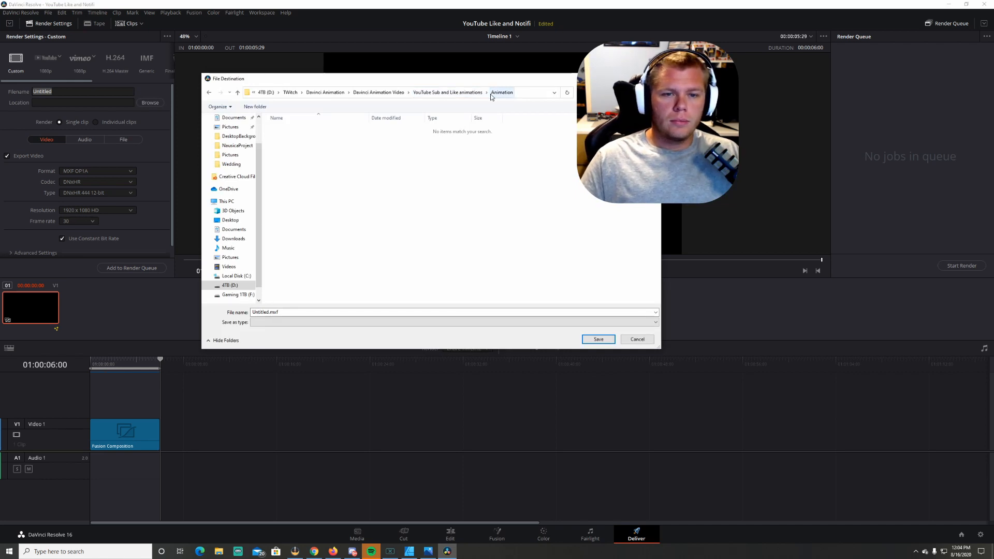
click(270, 312)
click(267, 312)
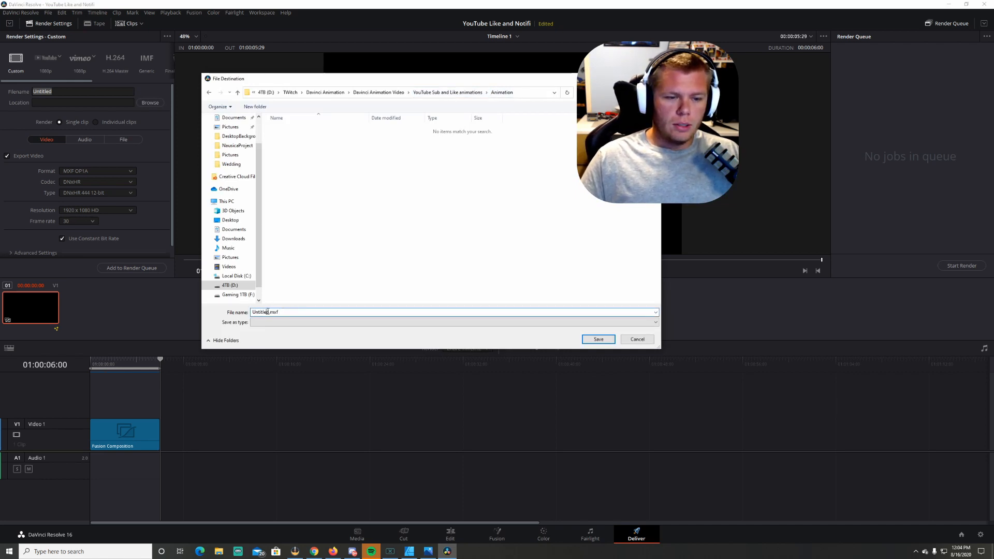
click(598, 340)
Step: Name the render file YouTubethumbsup
click(72, 91)
key(ctrl+a)
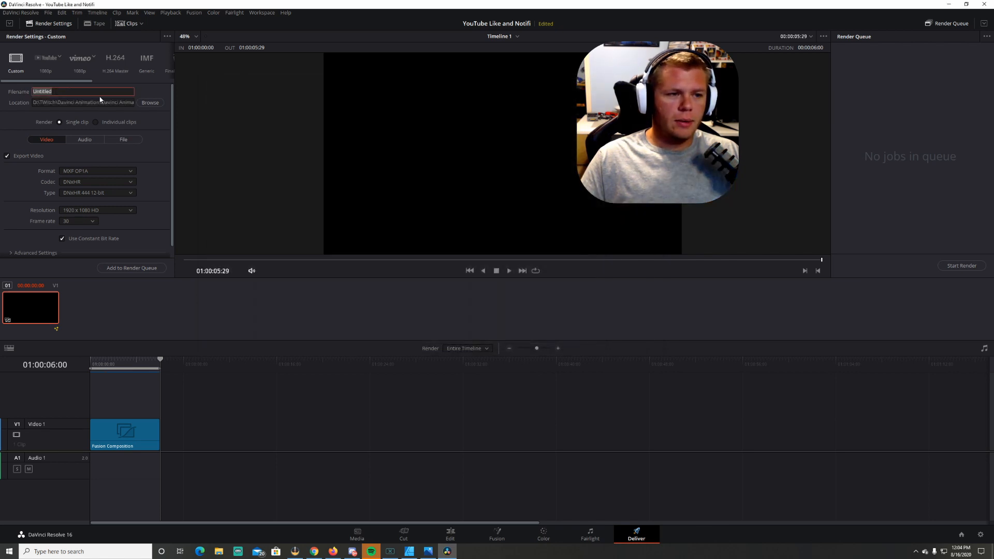
text(YouT)
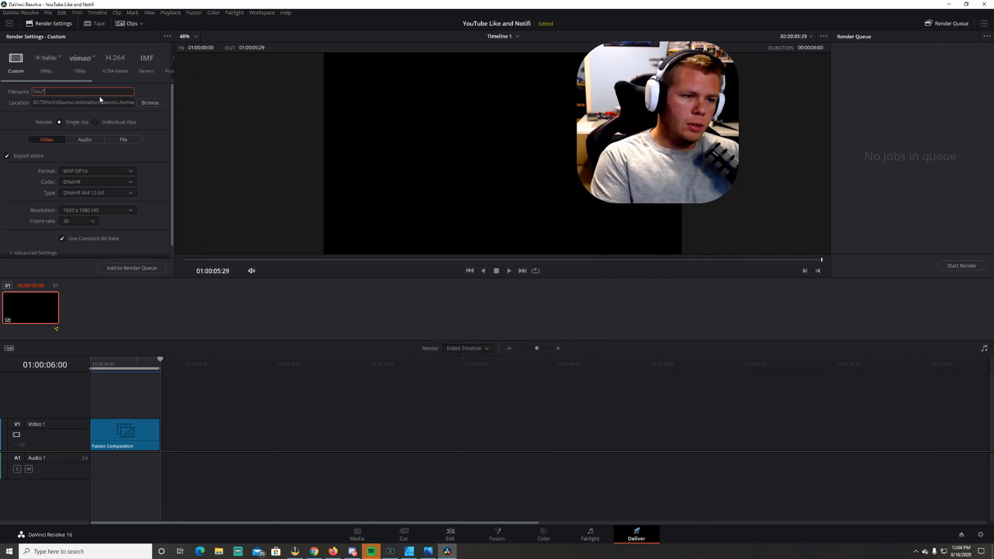
text(ubelike)
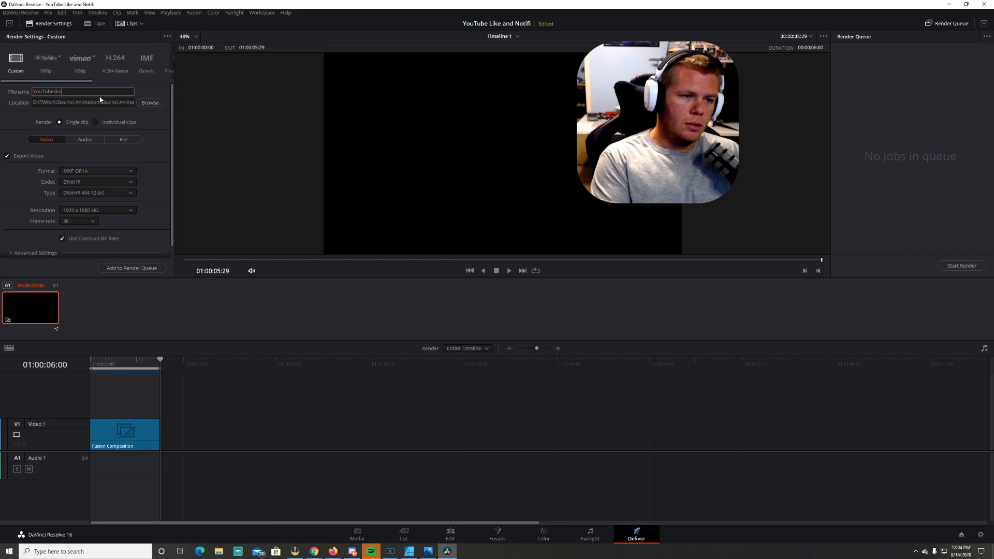
key(BackSpace)
key(BackSpace)
key(BackSpace)
key(BackSpace)
text(thumbsup)
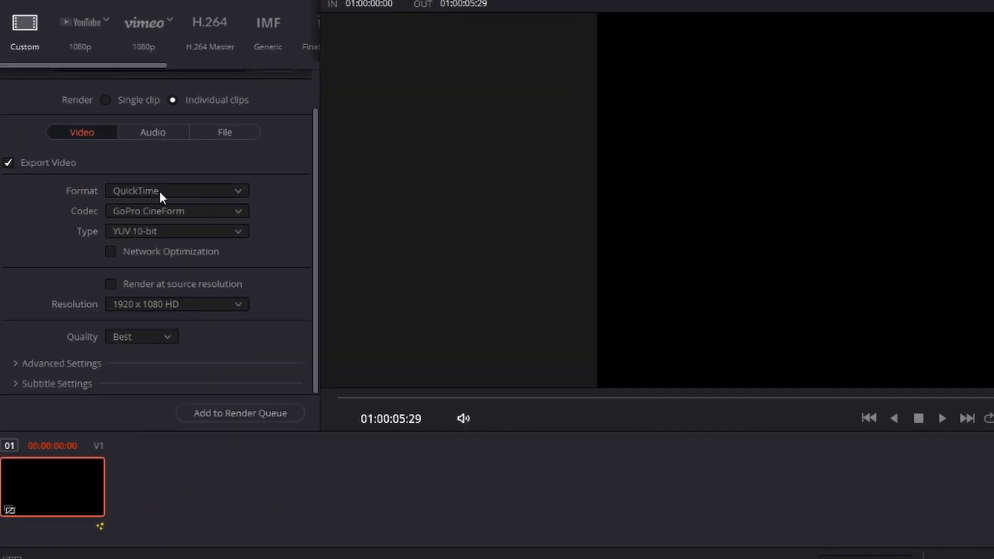
Step: For the QuickTime GoPro CineForm export, set the type to RGB 16-bit and enable Export Alpha
click(173, 233)
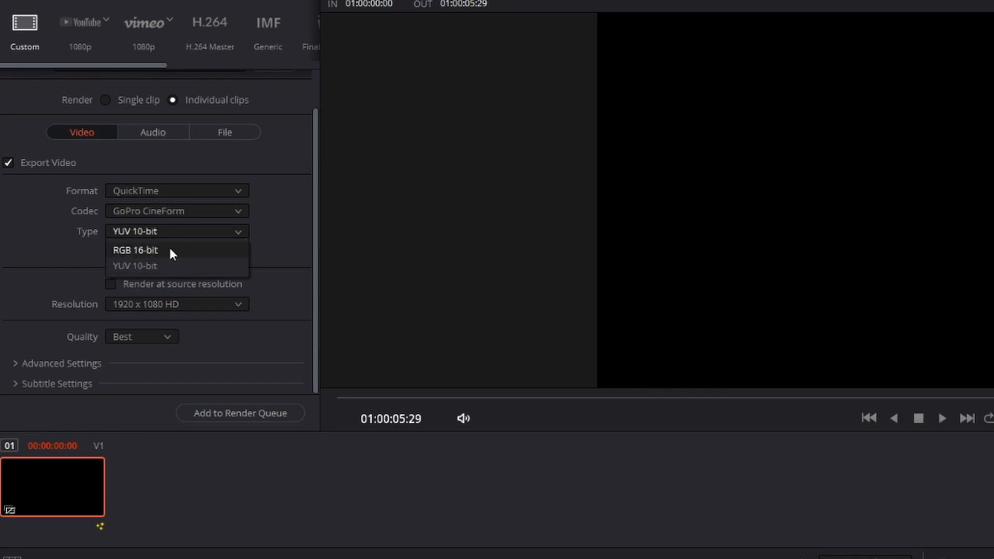
click(169, 251)
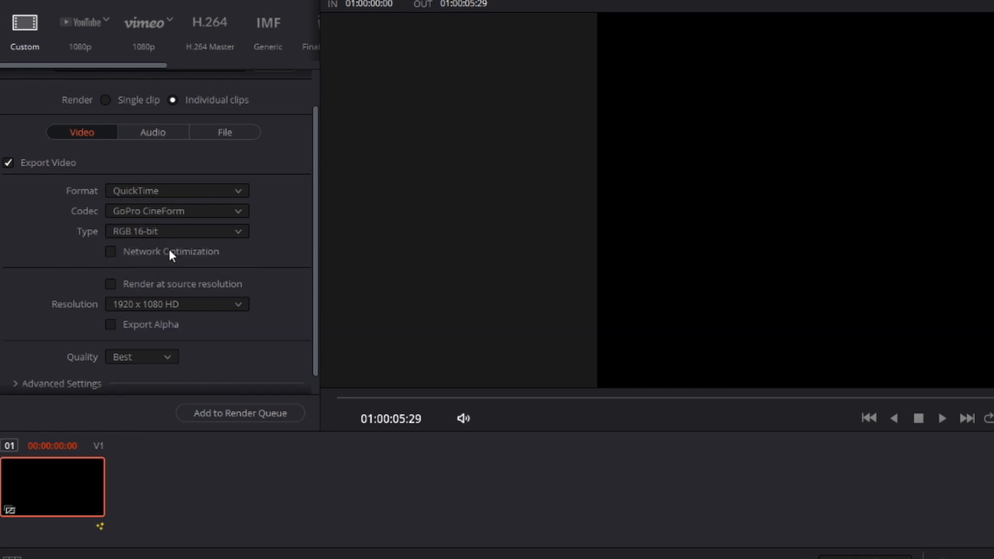
click(111, 325)
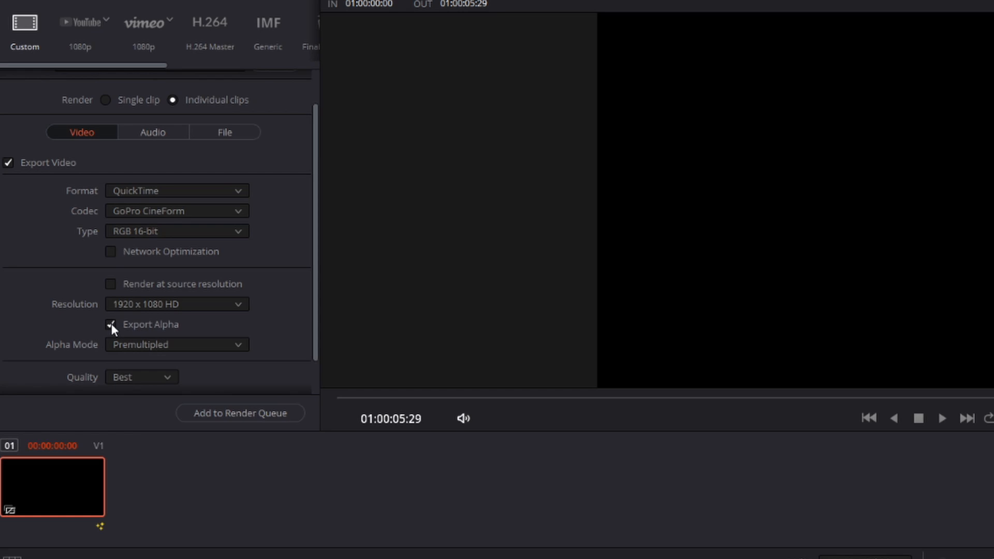
Step: Add the timeline to the render queue and start rendering it
scroll(300, 270, down, 2)
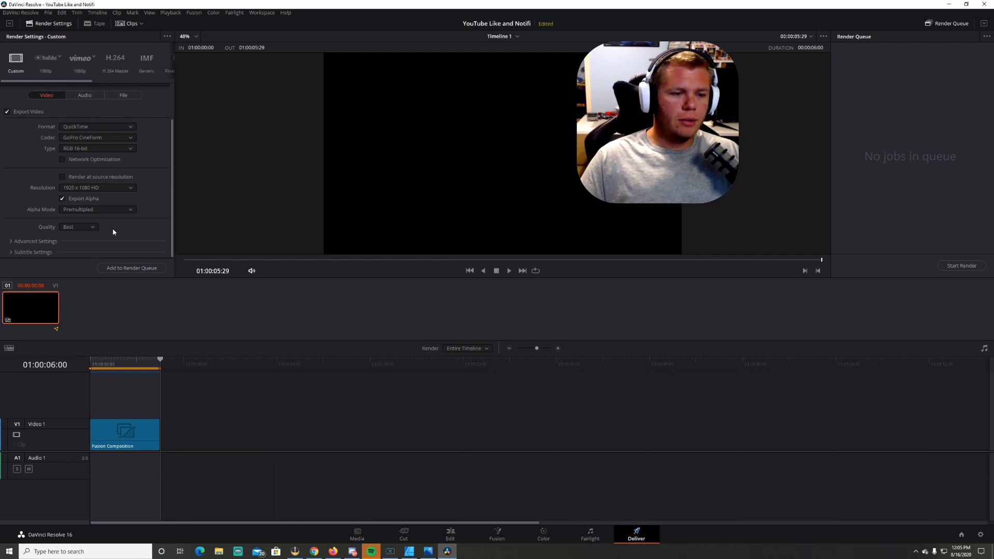
click(131, 268)
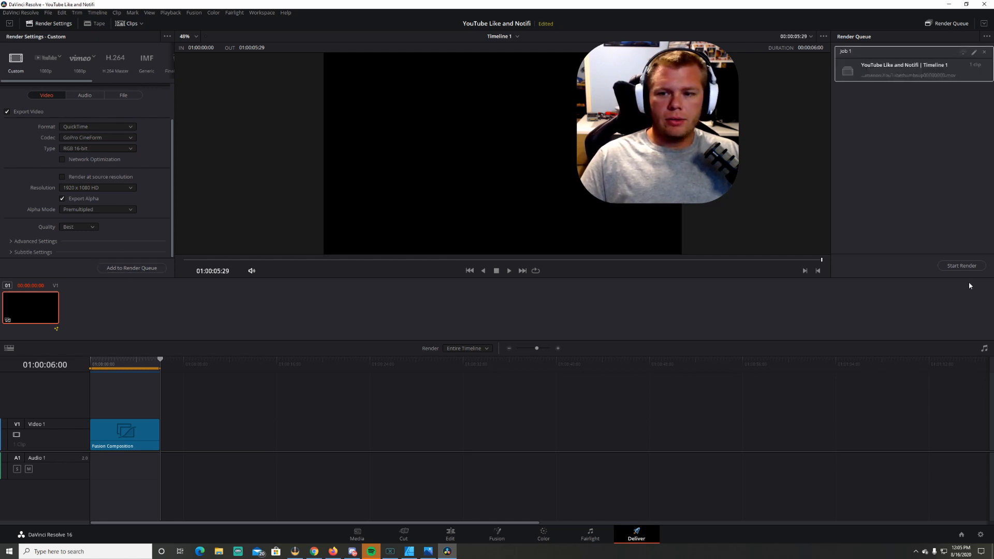
click(967, 267)
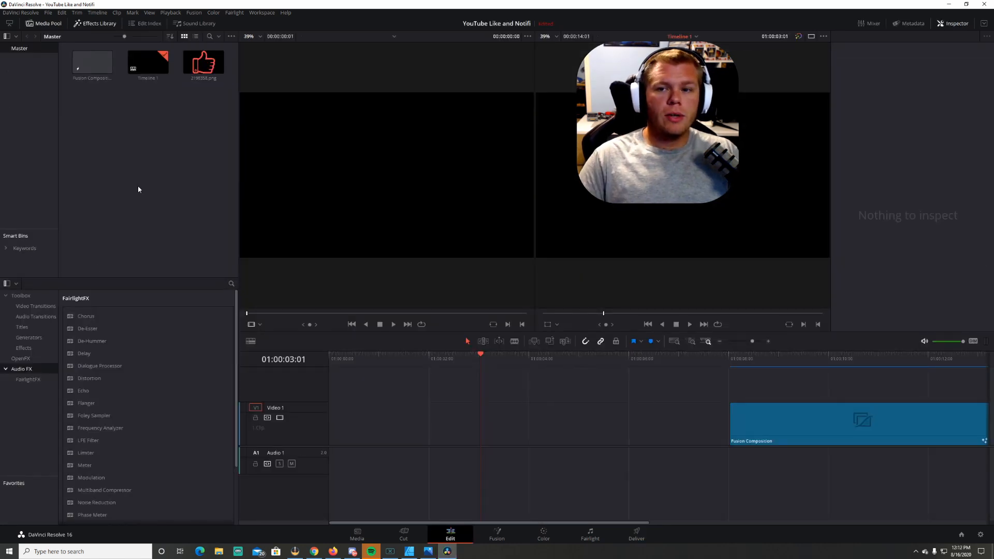
Step: Import the rendered YouTubethumbsup00000000 clip from the Animation folder into the media pool
right_click(125, 160)
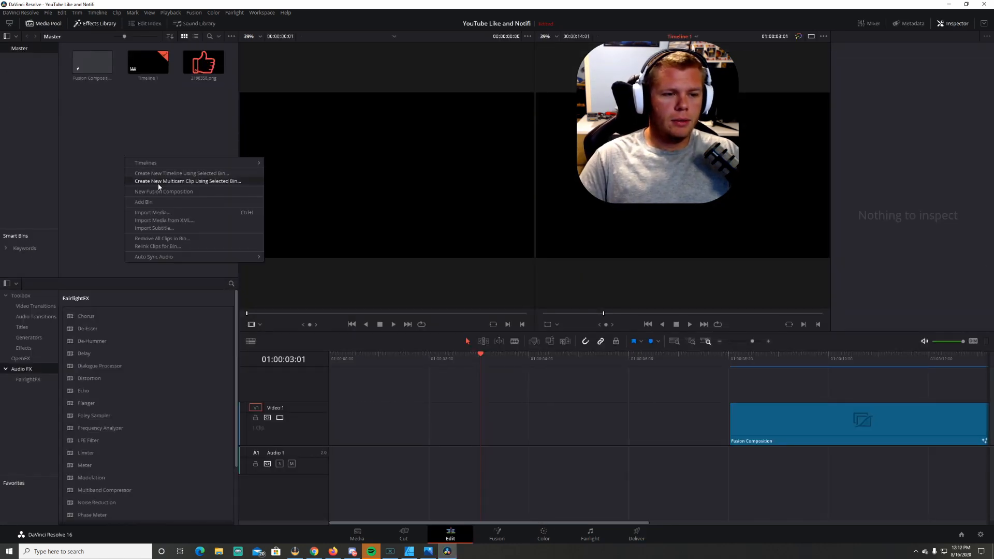
click(167, 213)
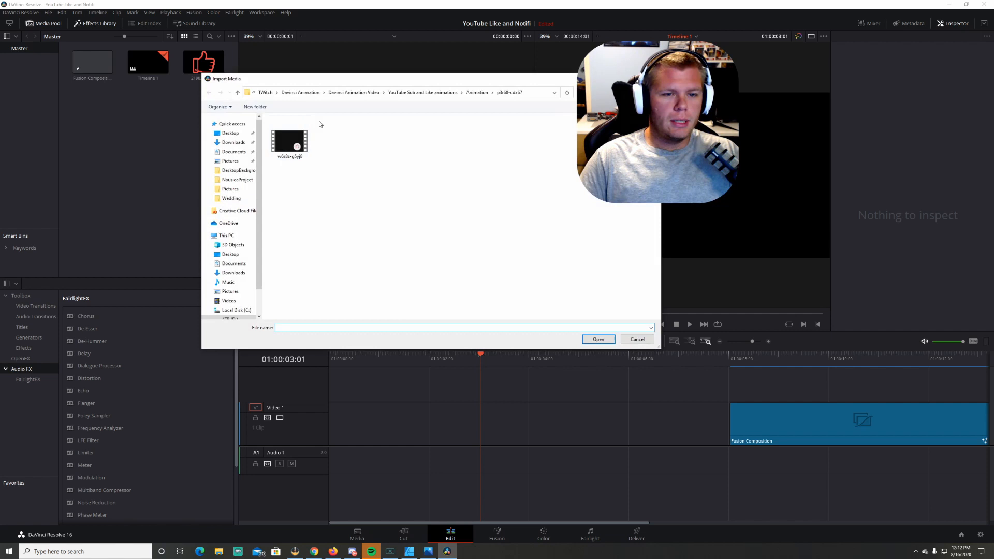
click(410, 93)
click(404, 92)
double_click(384, 148)
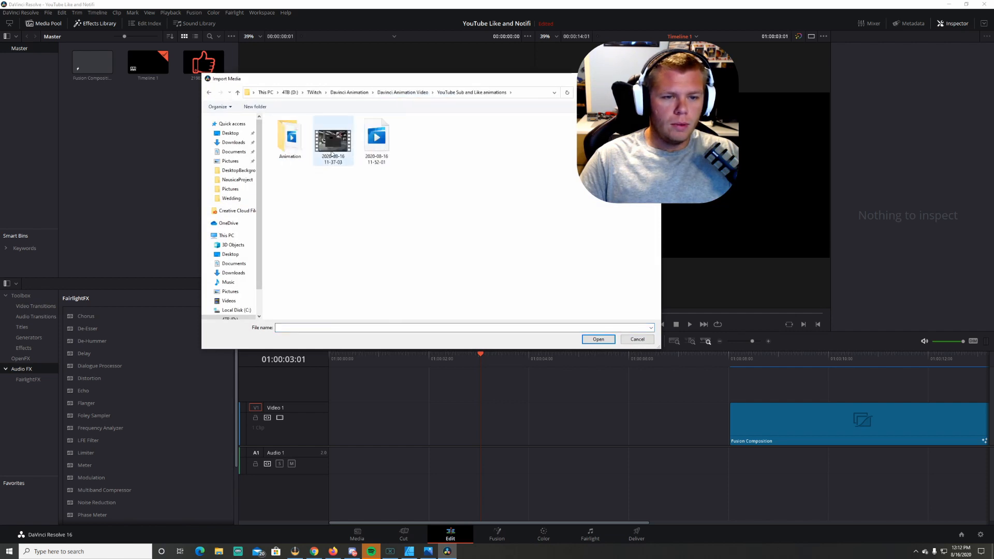
double_click(290, 139)
click(341, 150)
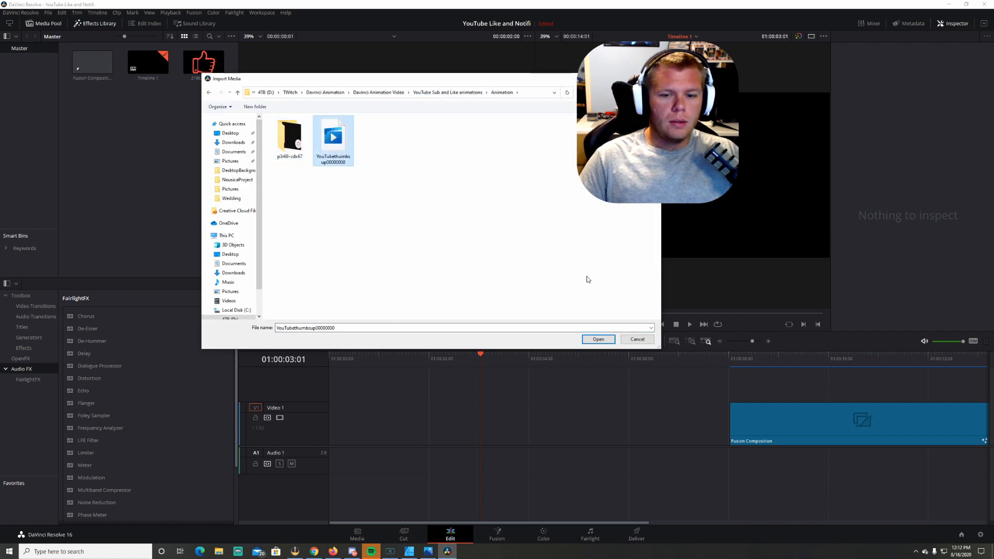
click(598, 340)
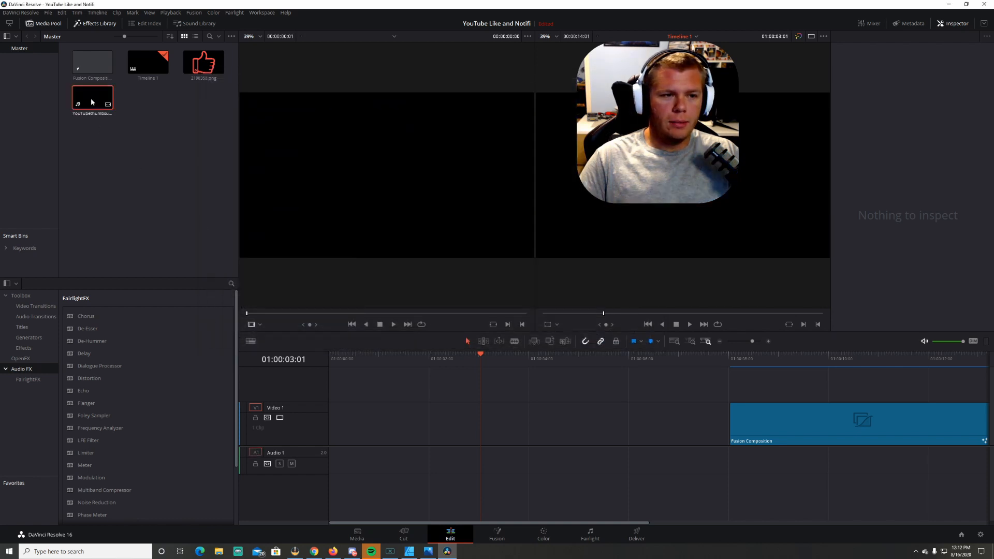
Step: Place the rendered thumbs-up clip at the start of the timeline on Video 2, and preview it over the gameplay footage on Video 1
drag(91, 100, 331, 389)
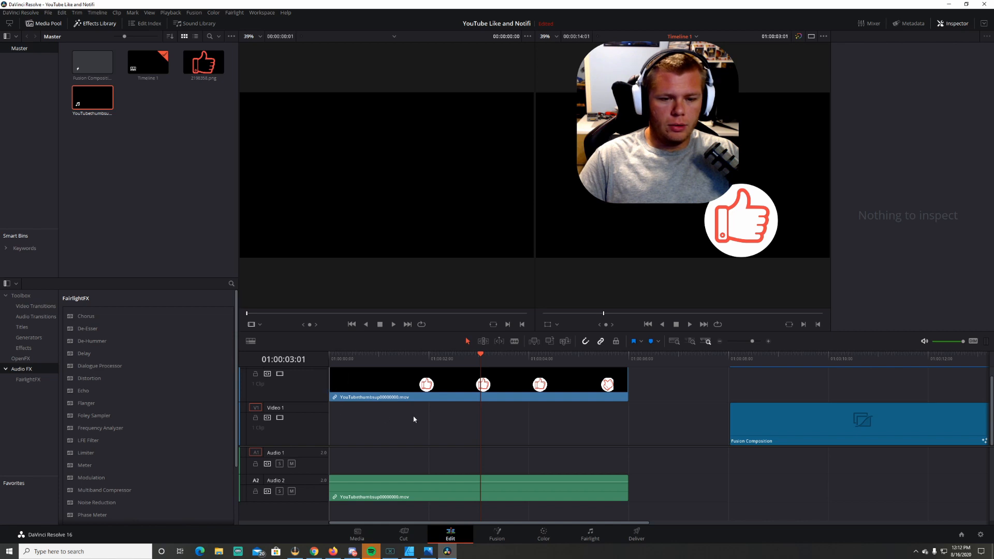
drag(541, 351, 541, 295)
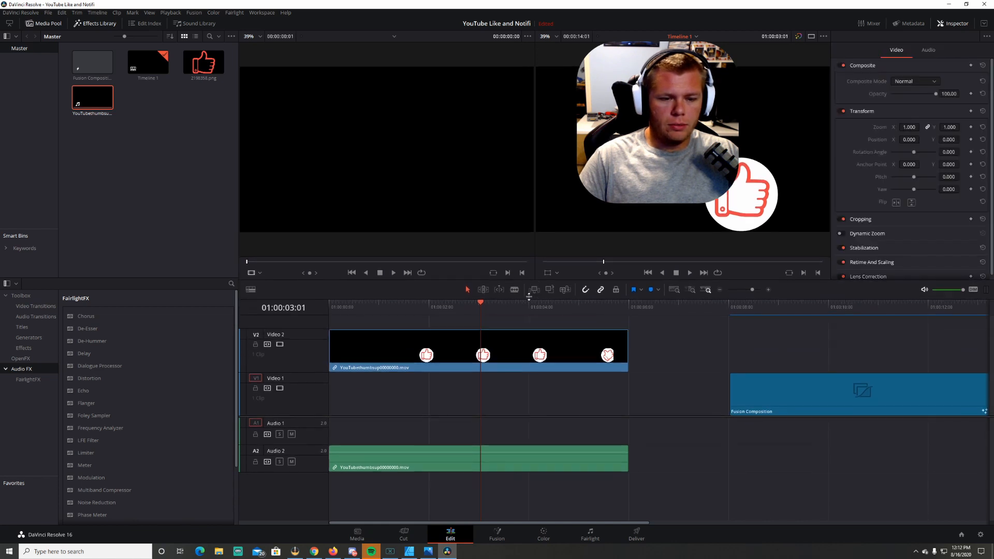
click(466, 304)
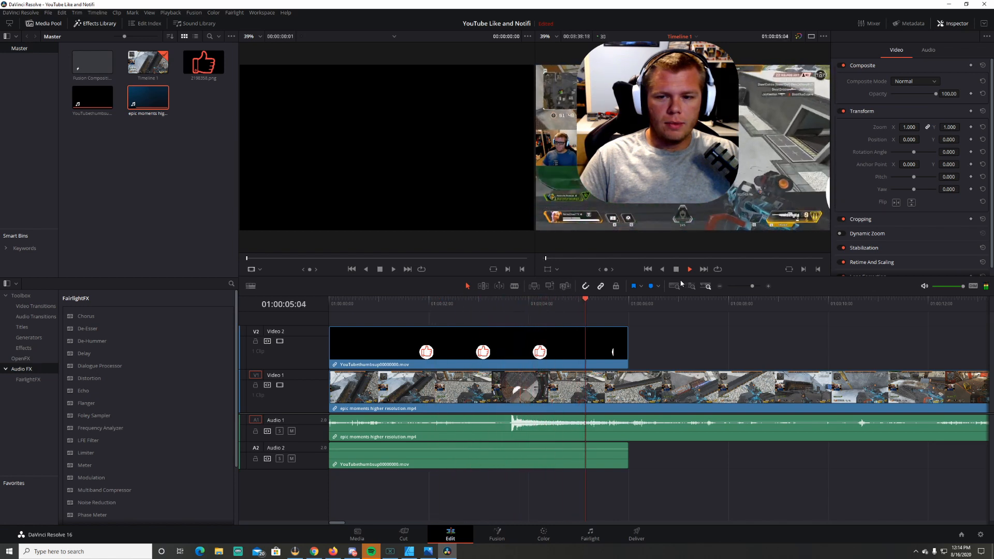
click(677, 269)
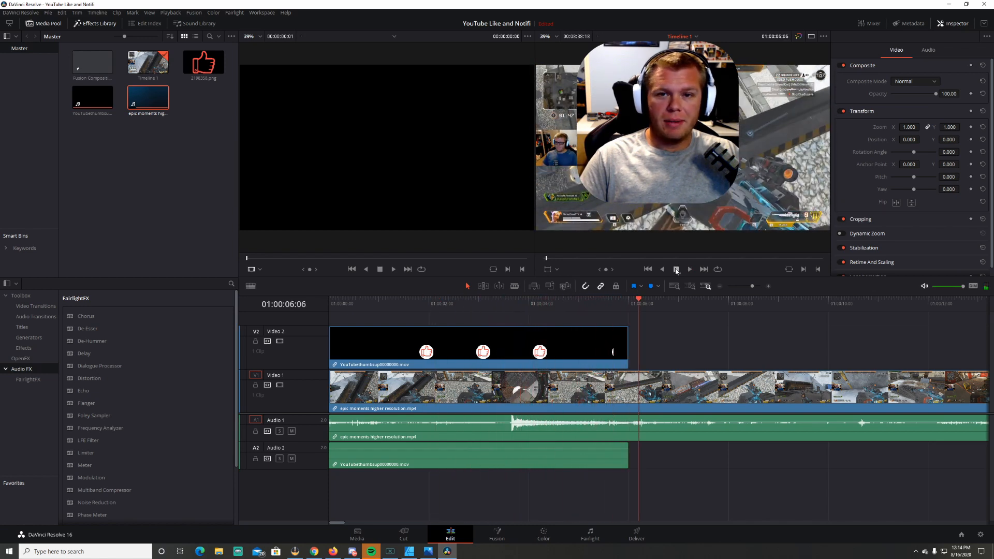